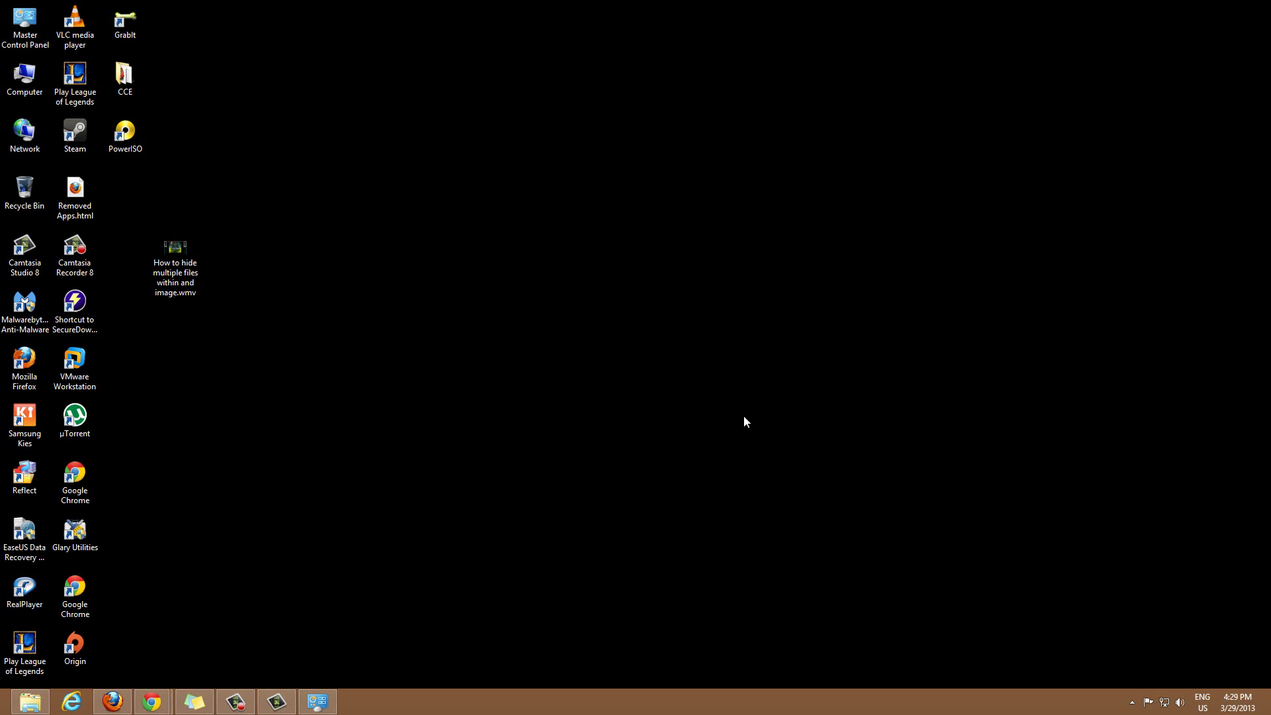
Step: Raise the headphone volume from 27 to about 35, then select the How to hide multiple files video
click(1180, 702)
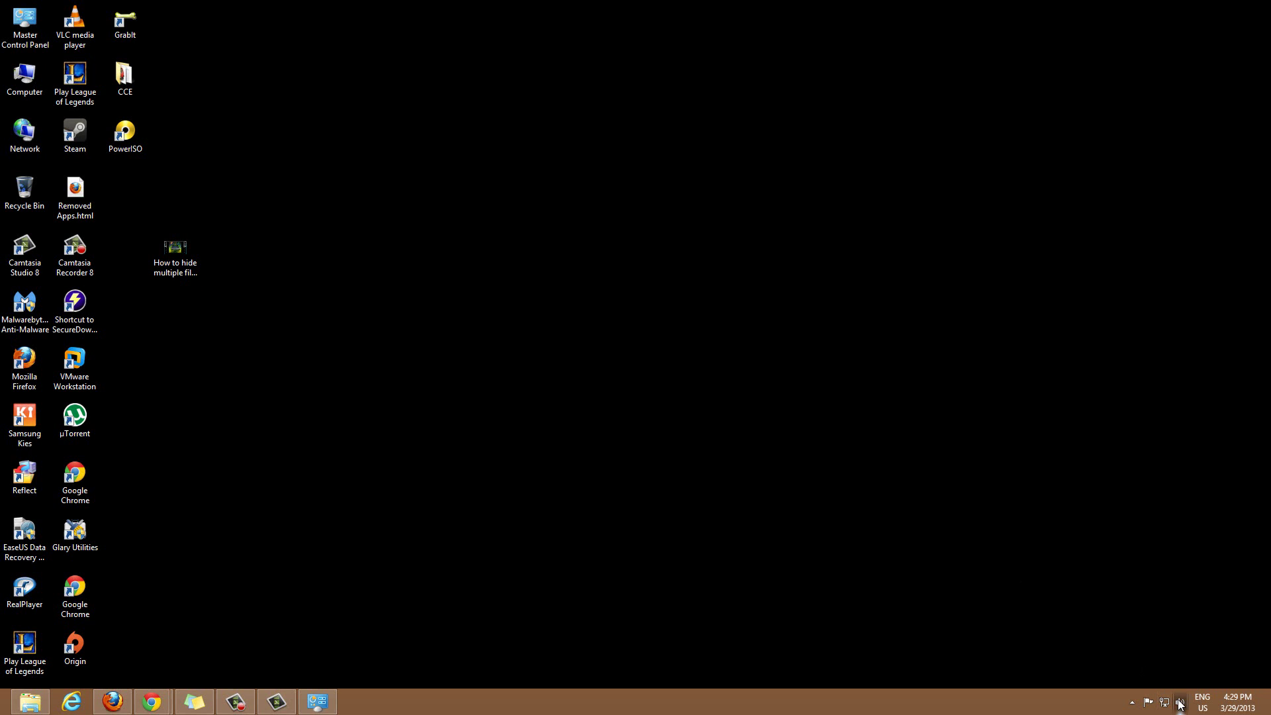
mouse_move(1175, 574)
mouse_down()
mouse_move(1175, 543)
mouse_move(1172, 586)
mouse_up()
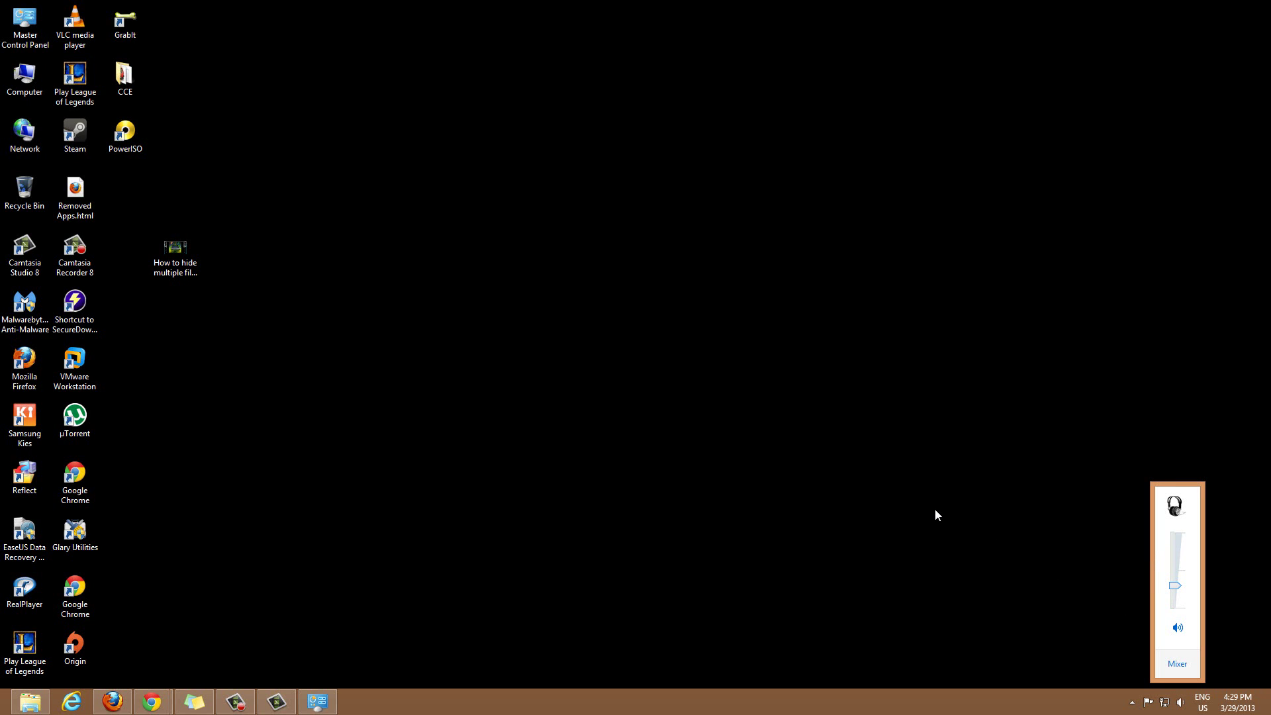
click(854, 347)
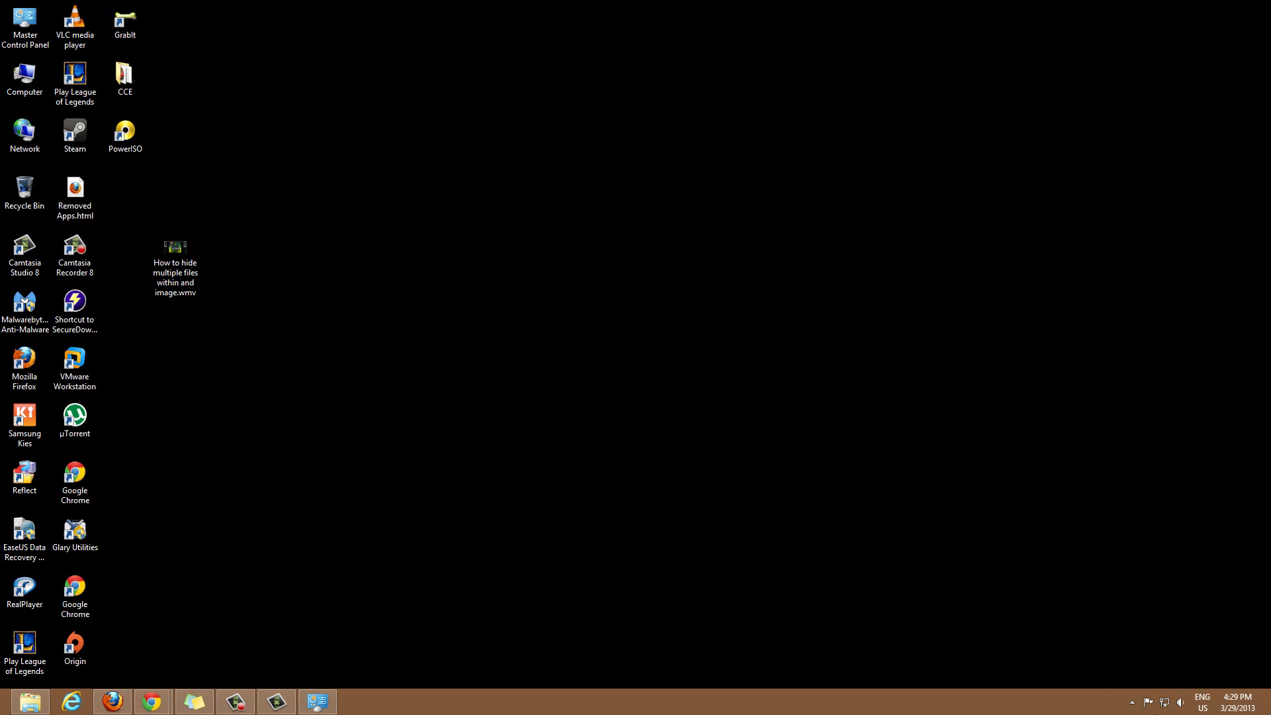
click(1180, 702)
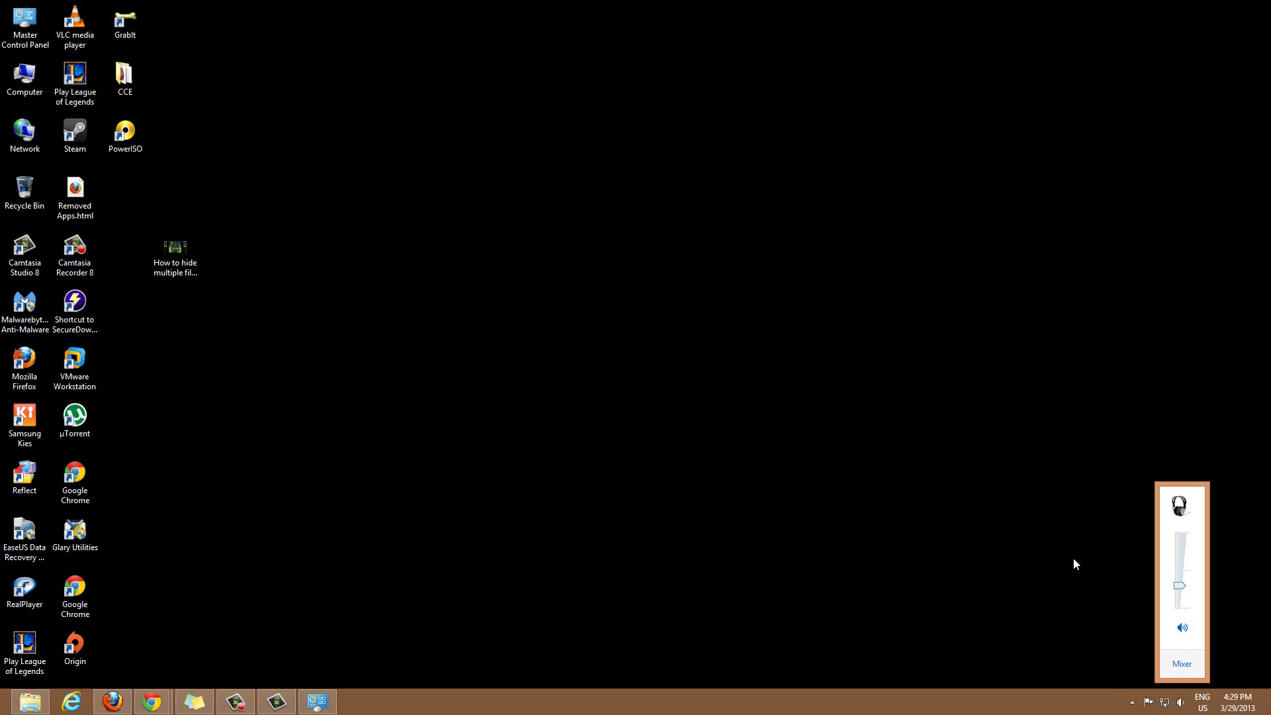
click(1181, 703)
click(1181, 703)
drag(1180, 589, 1181, 582)
click(782, 440)
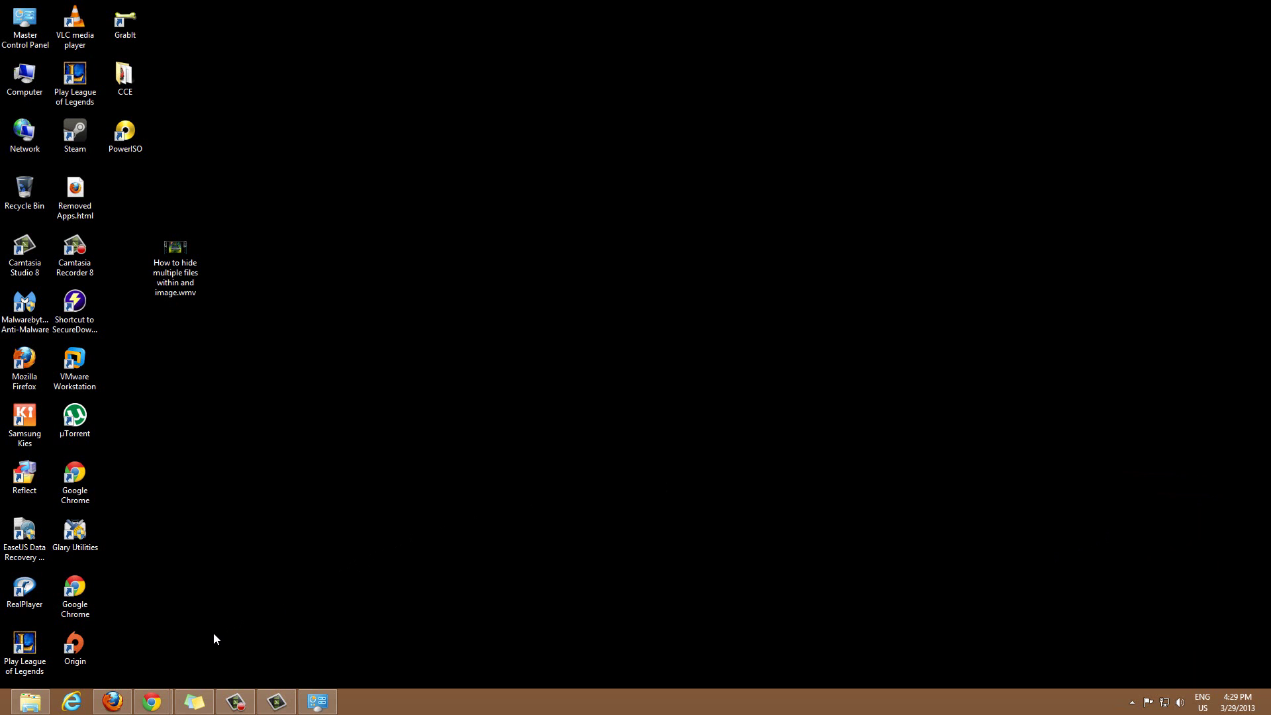
click(151, 702)
click(198, 261)
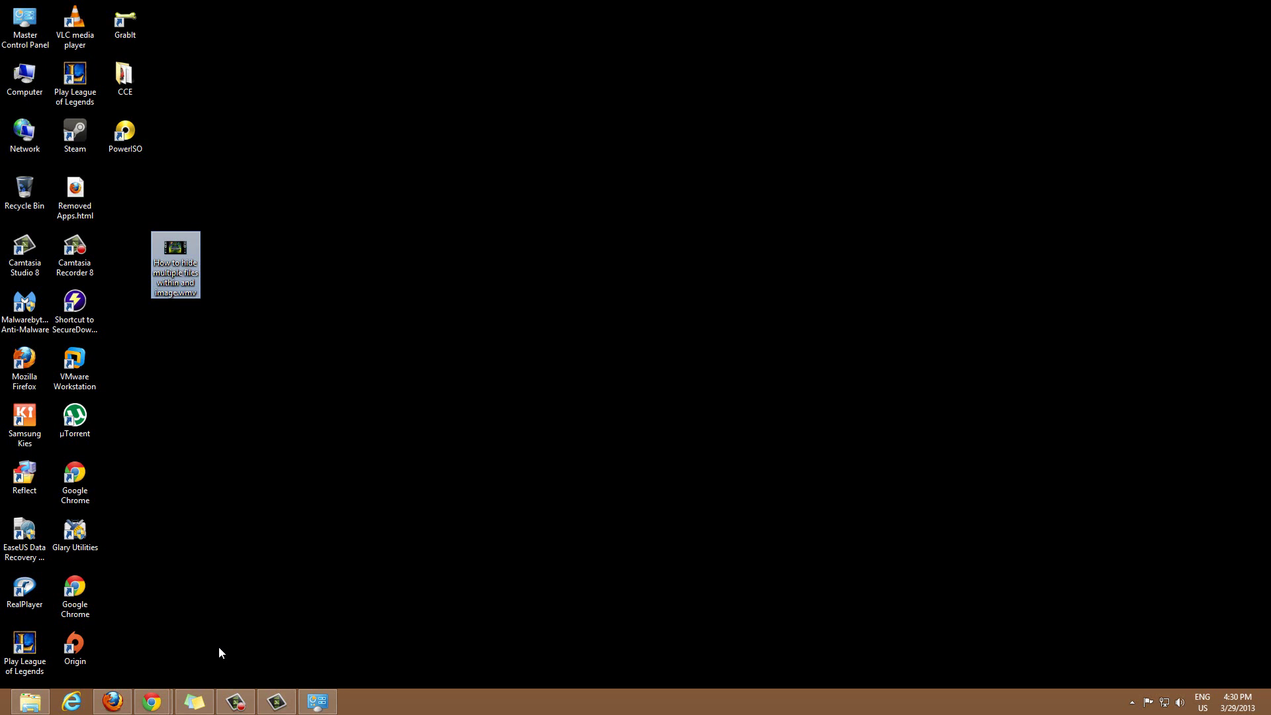
Step: Bring up the 10 Extremely Dangerous Insects YouTube page, mute it and rewind to the start
click(151, 702)
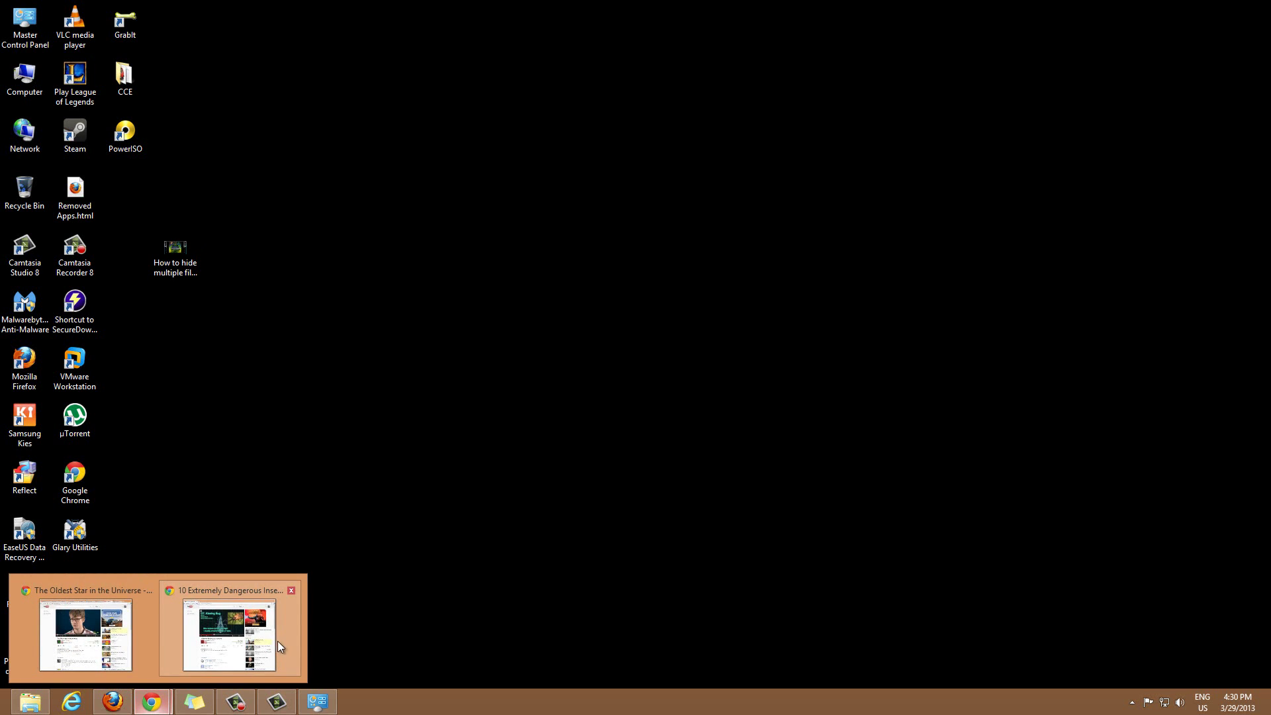
click(278, 645)
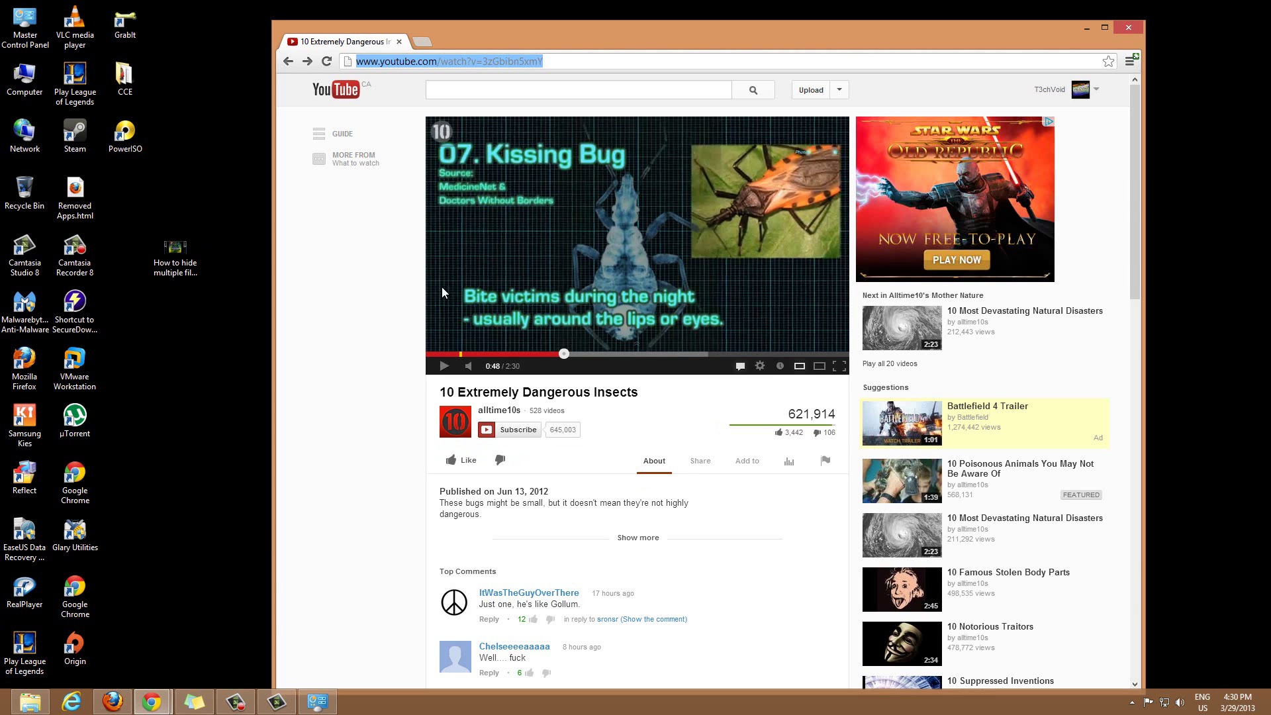
click(368, 310)
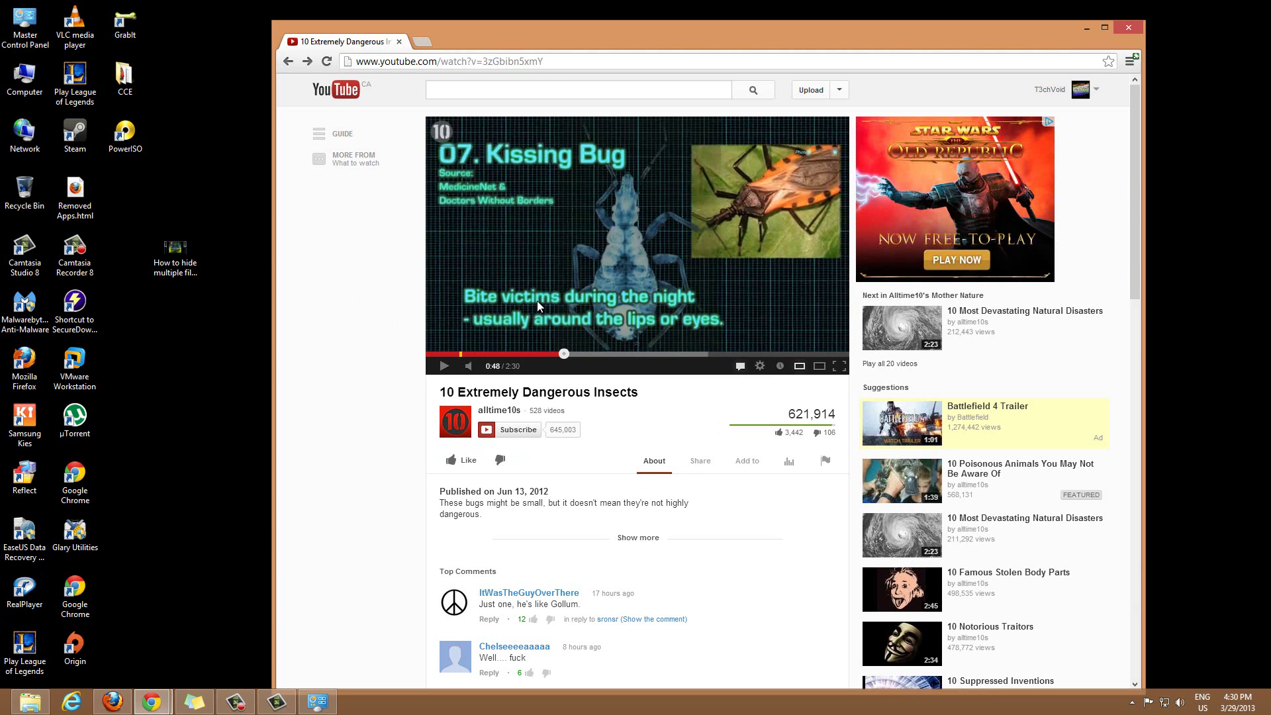
mouse_move(474, 368)
drag(496, 369, 487, 368)
click(433, 355)
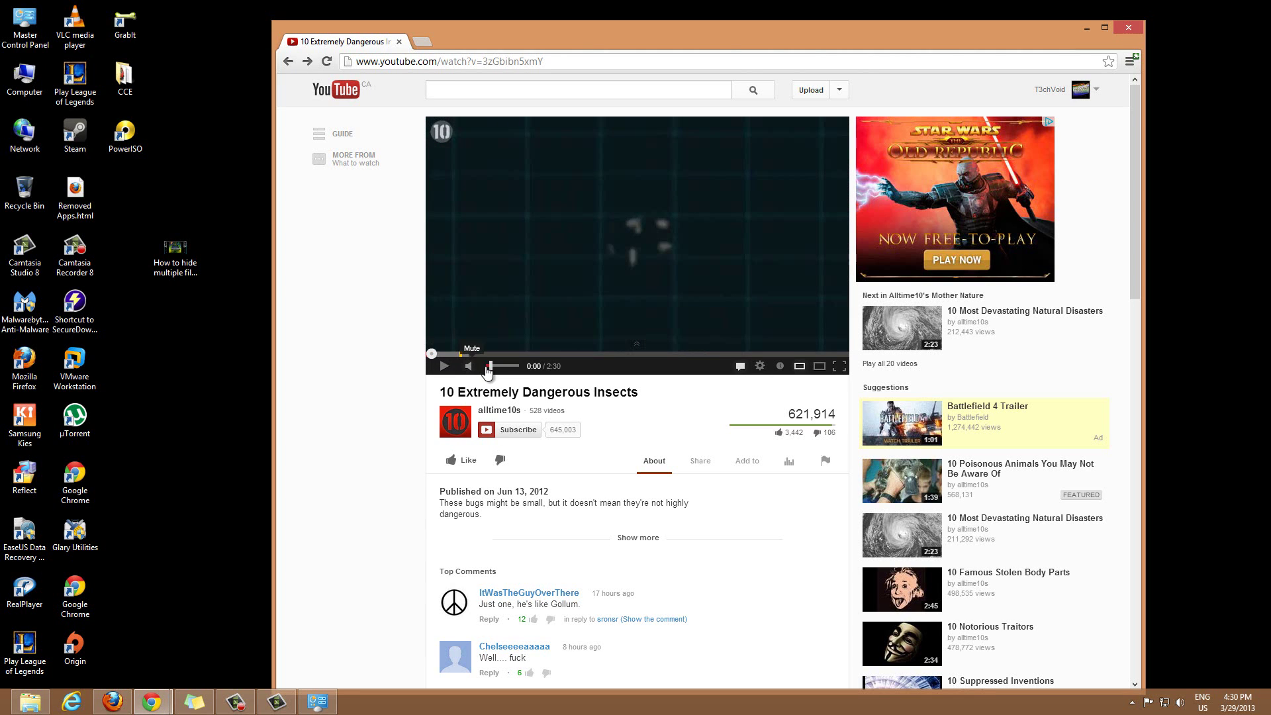
Step: Play the video briefly, pause it at 0:06, and turn its volume to maximum
click(445, 367)
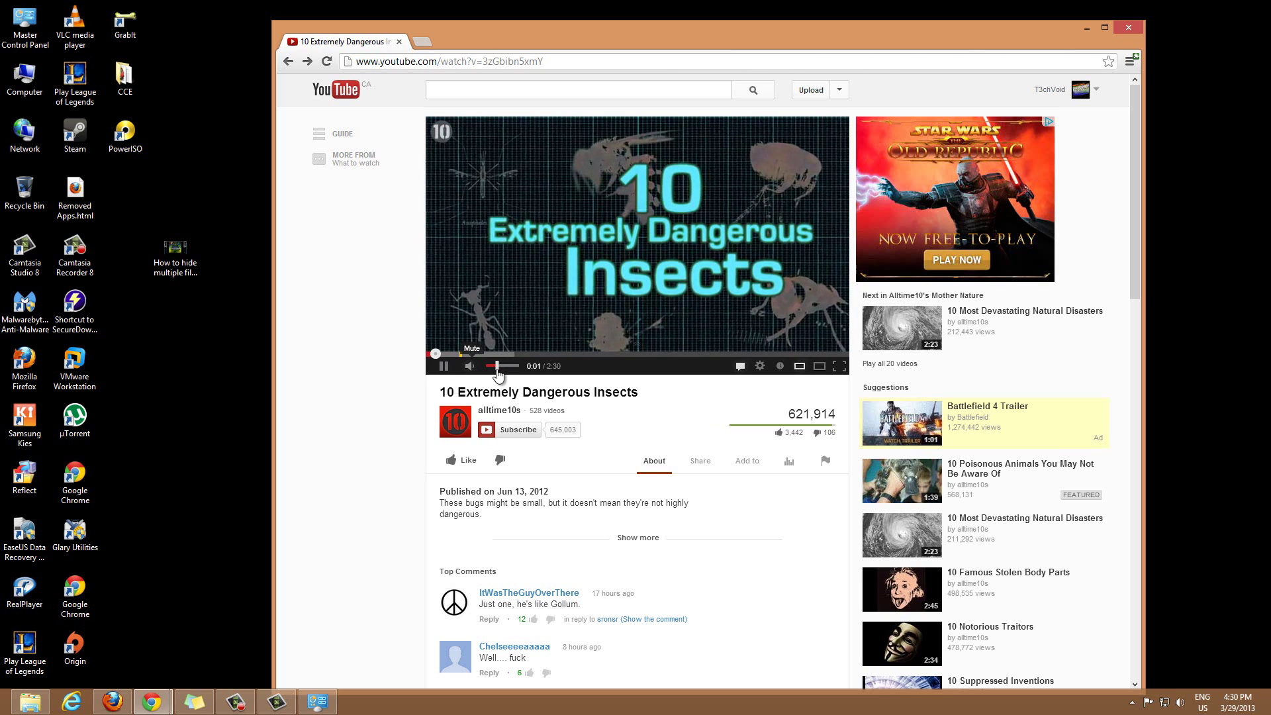
drag(497, 371, 489, 369)
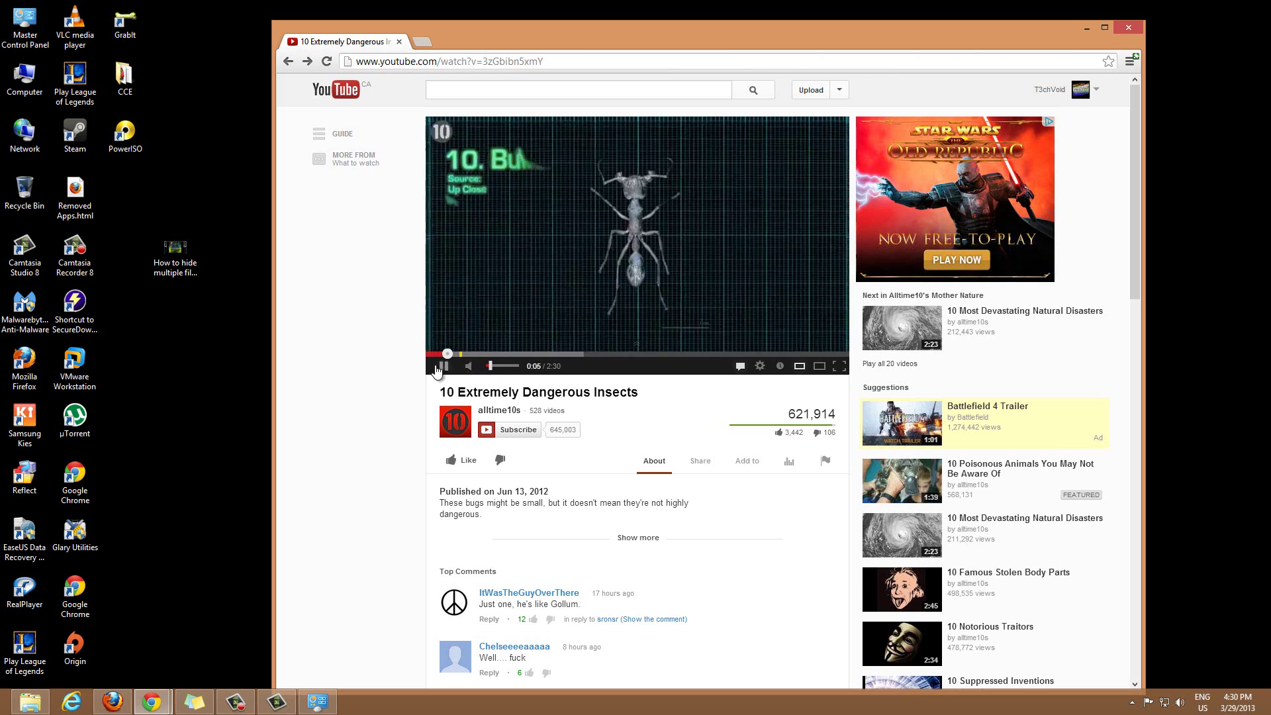
click(439, 368)
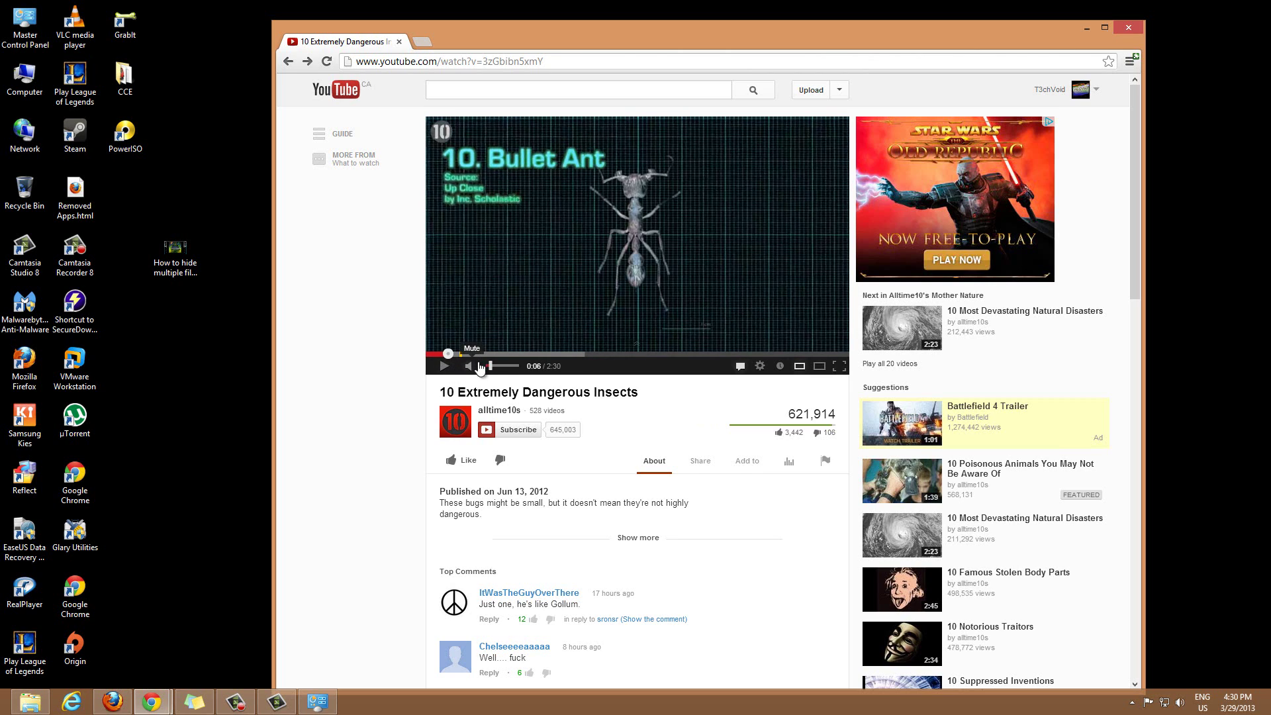
drag(490, 367, 523, 368)
Step: Check the system headphone volume, play the video to 0:09, then minimise the browser
click(1180, 705)
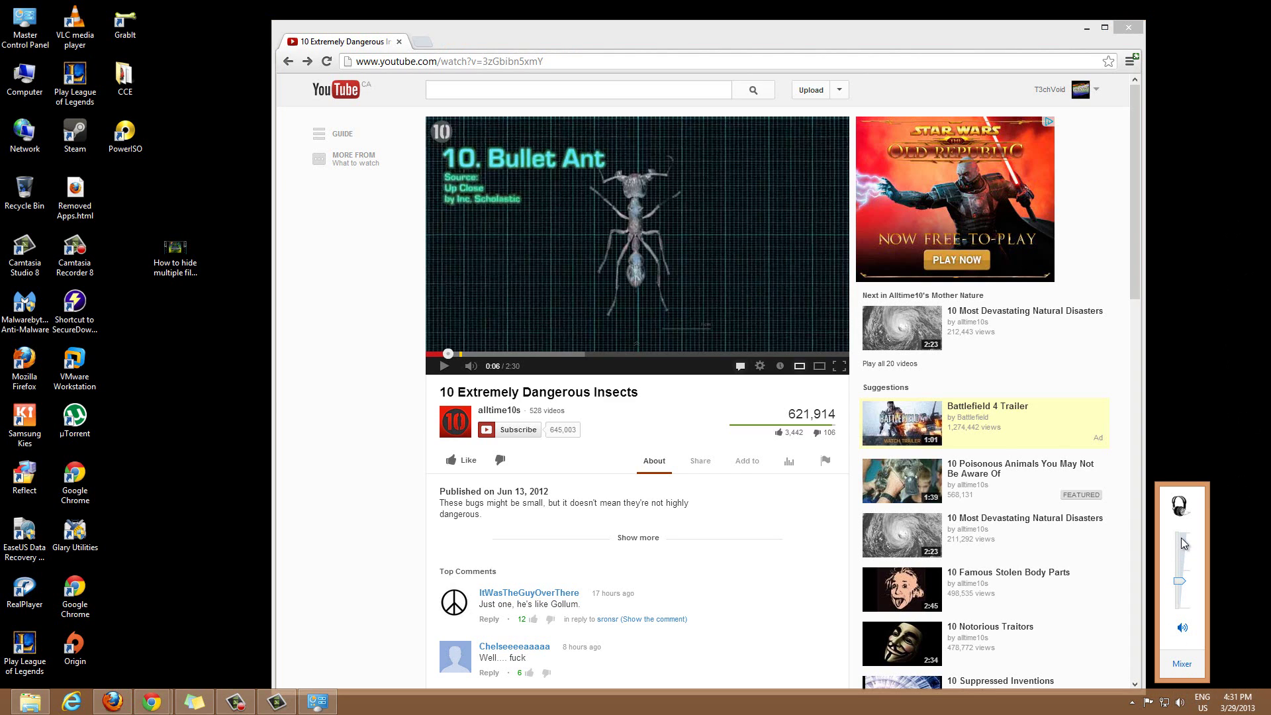
click(351, 359)
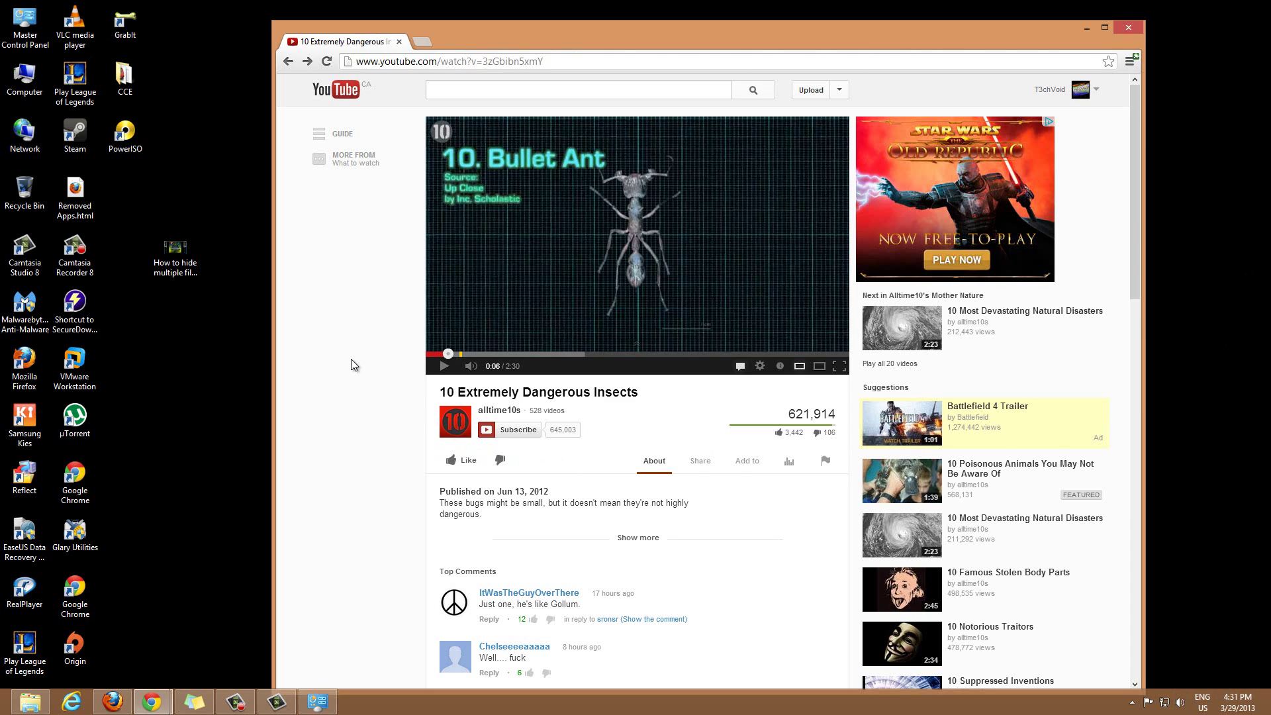
click(444, 366)
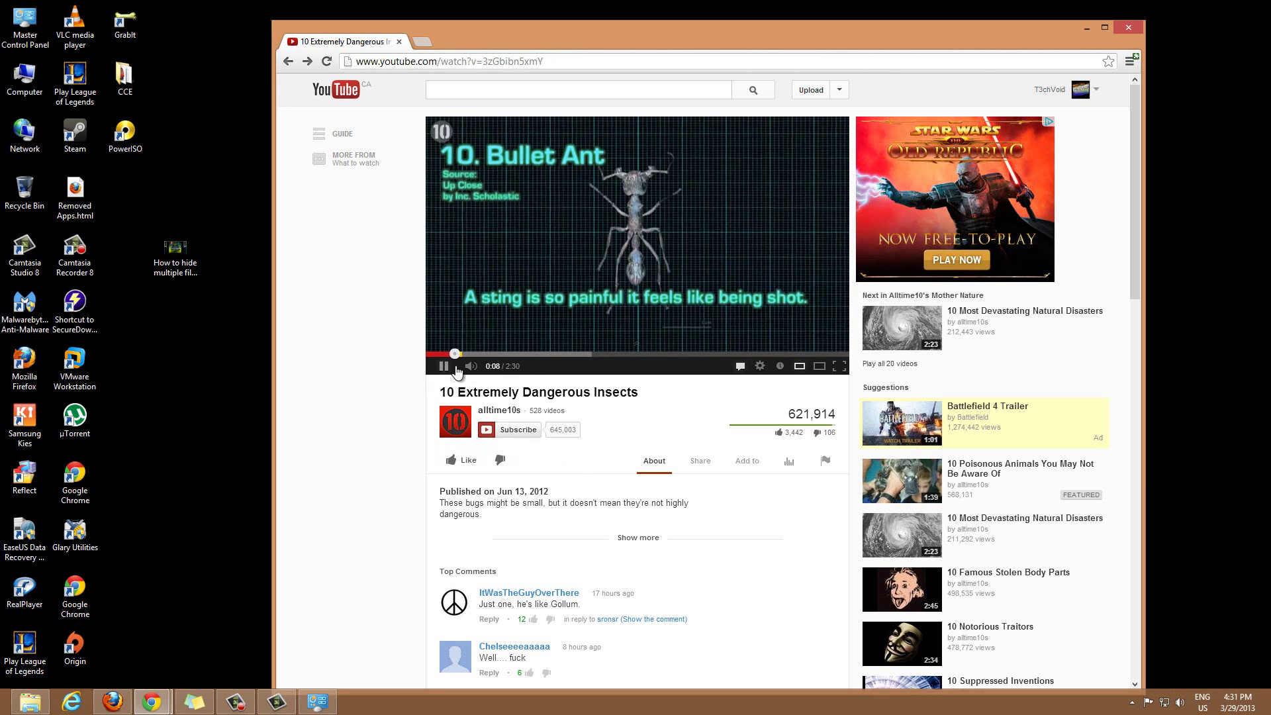
click(452, 366)
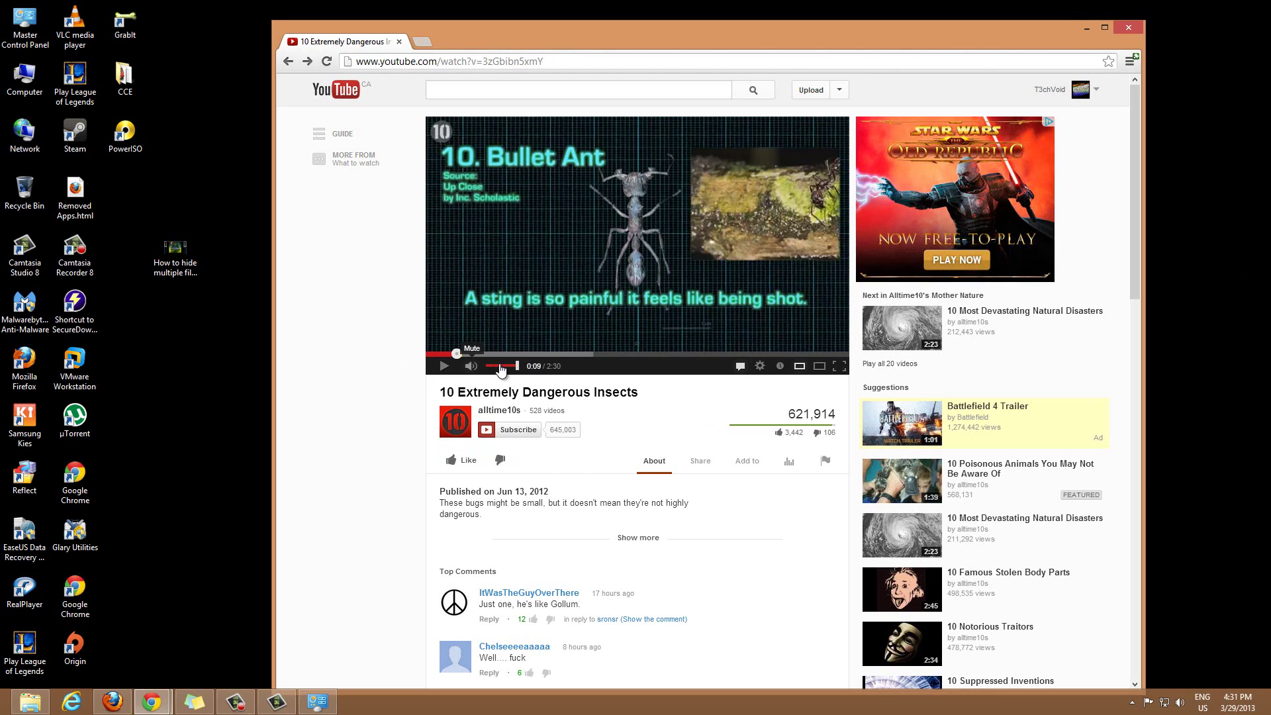
click(1087, 28)
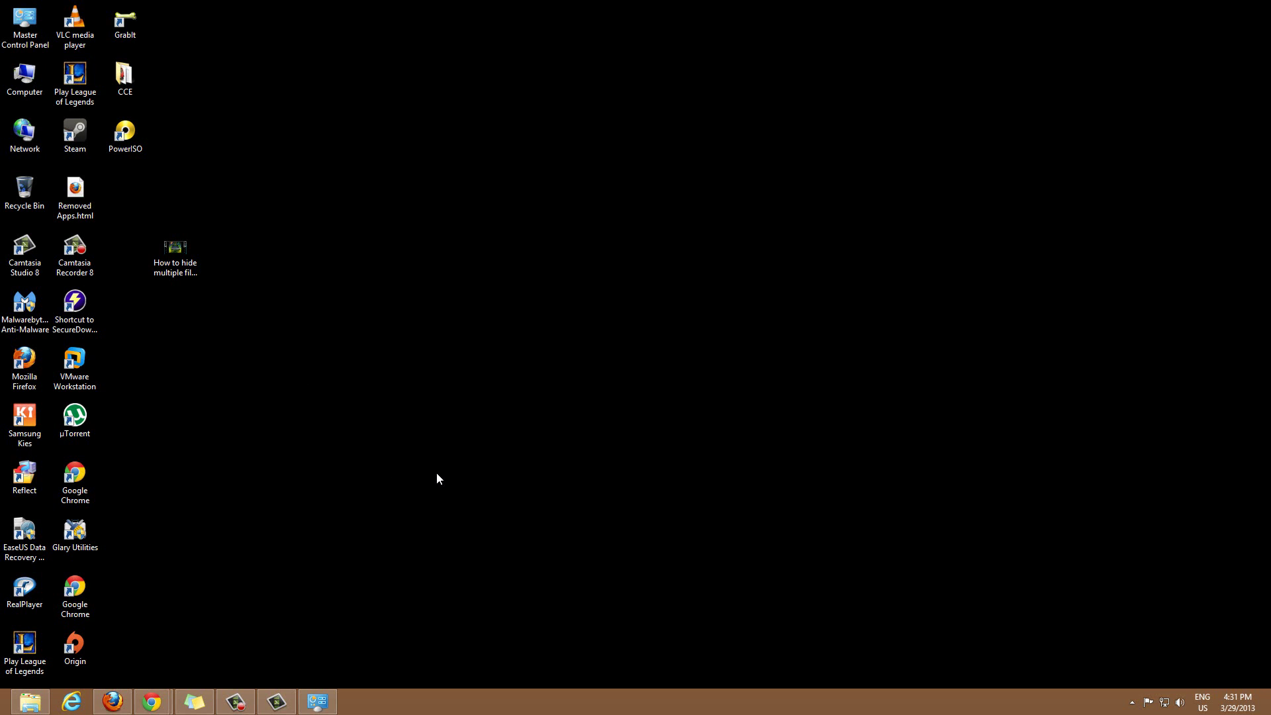
Step: Launch VLC, lower its volume from 200% to about 100%, and close it
click(75, 25)
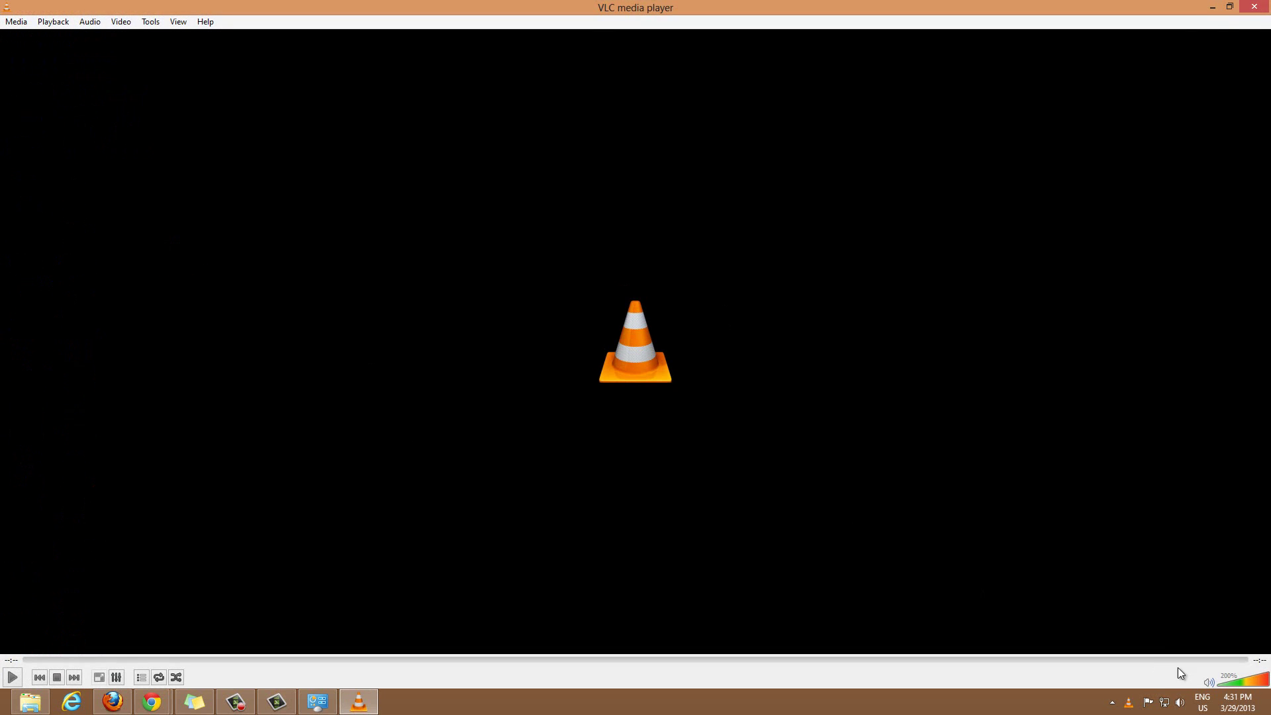
click(1245, 687)
mouse_move(237, 707)
click(1256, 8)
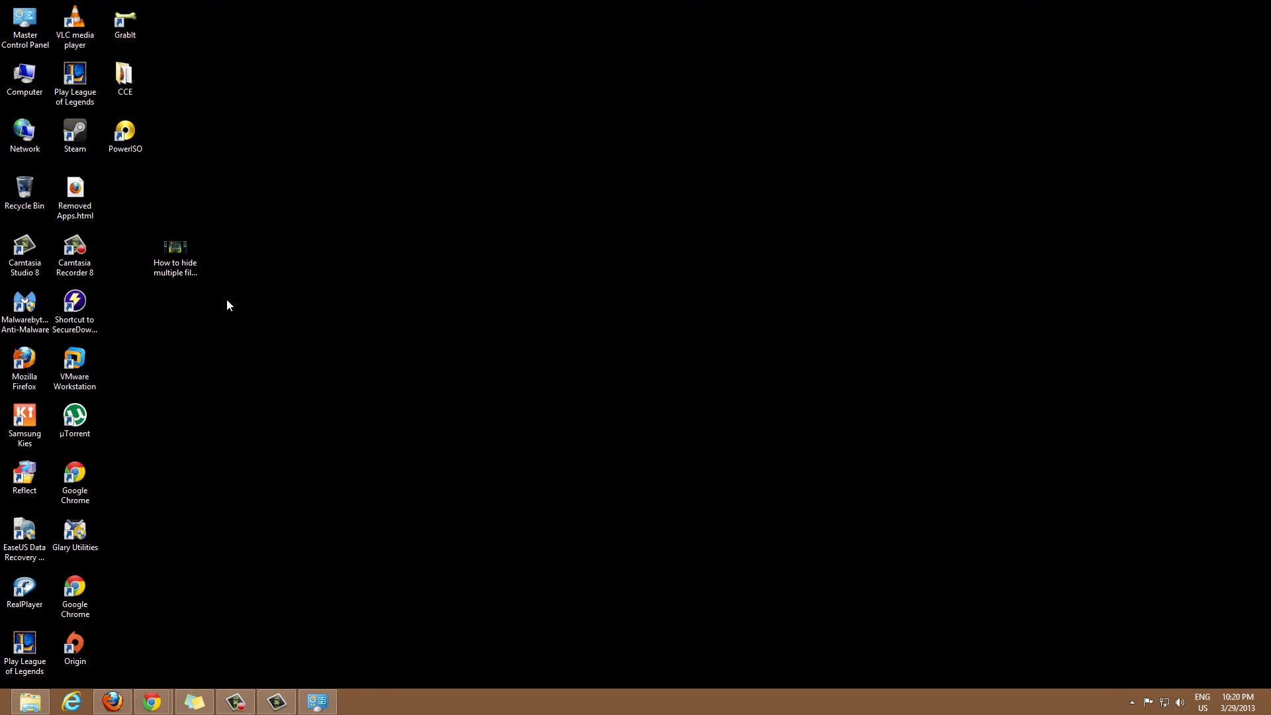
Step: Play the .wmv video in Windows Media Player, pause it at 00:10, and close the player
right_click(181, 257)
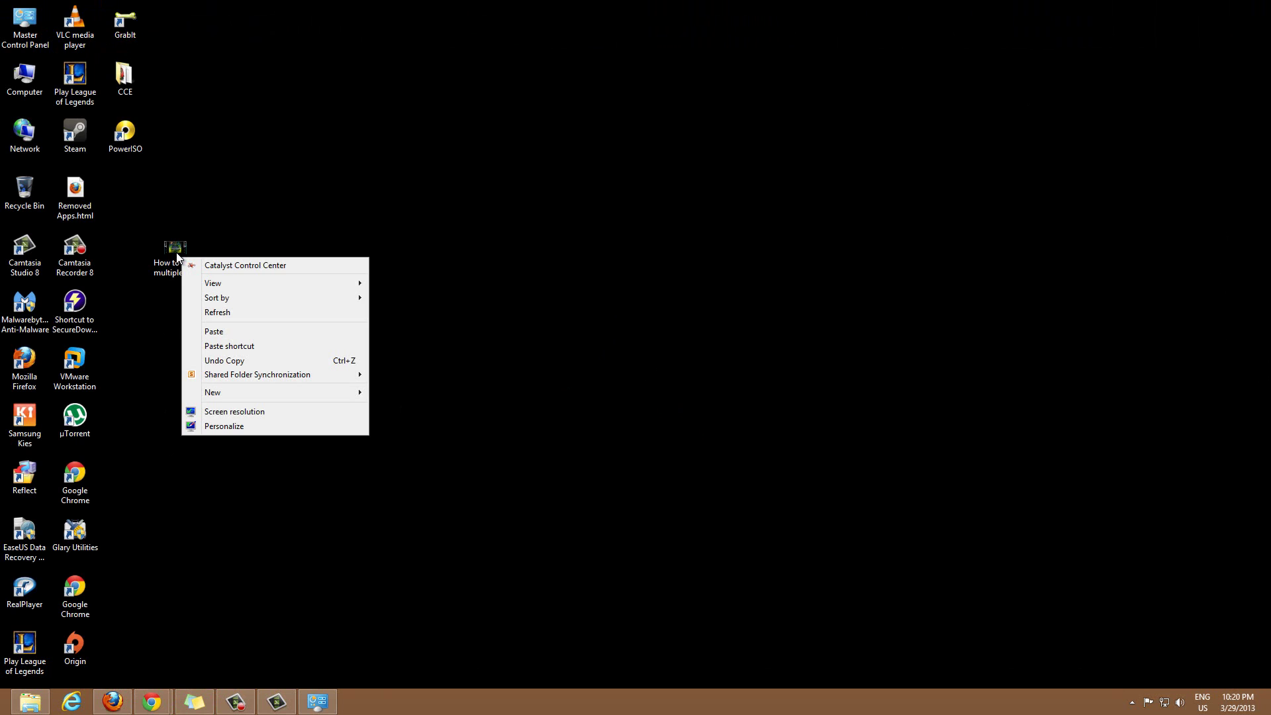
click(172, 249)
right_click(172, 249)
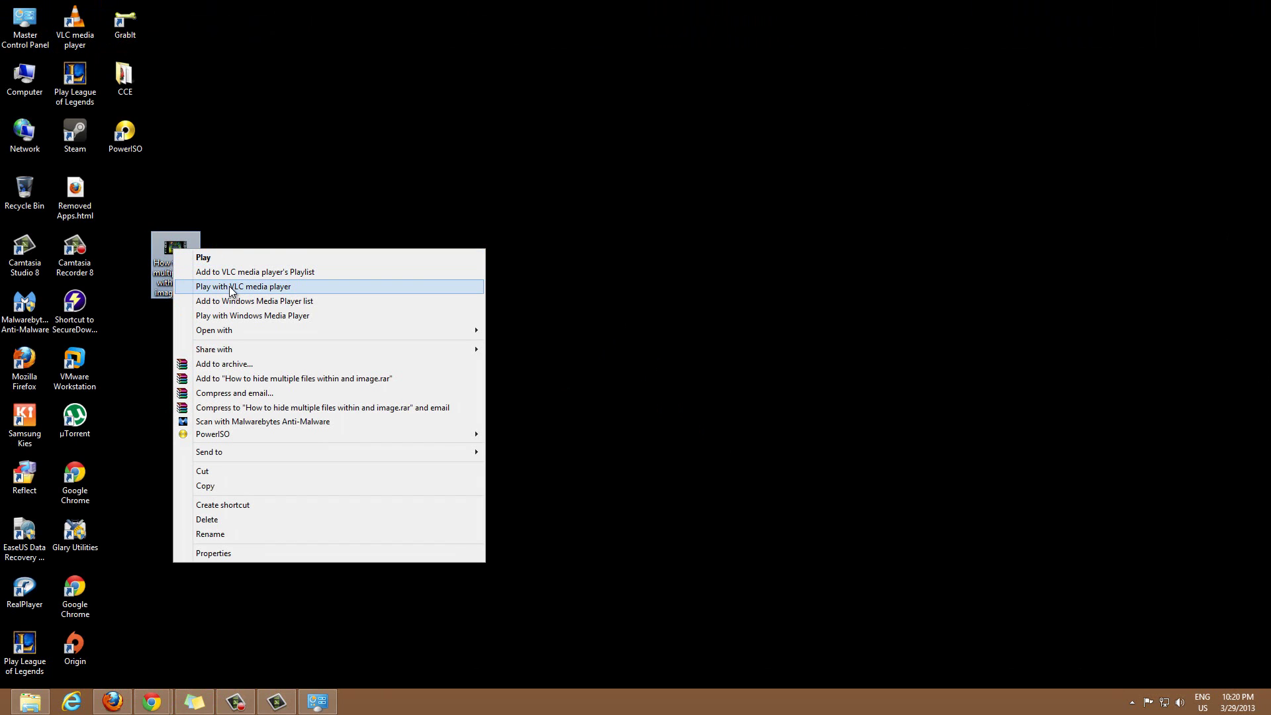
click(255, 319)
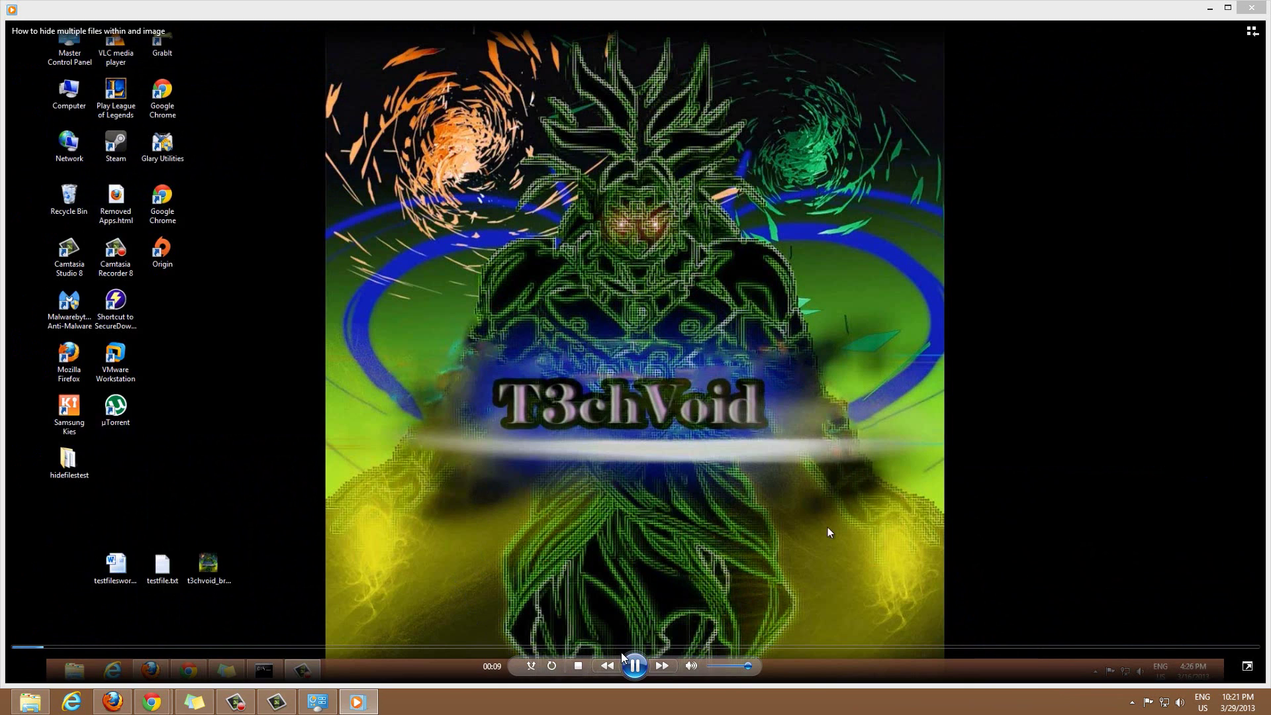
click(634, 666)
click(1251, 13)
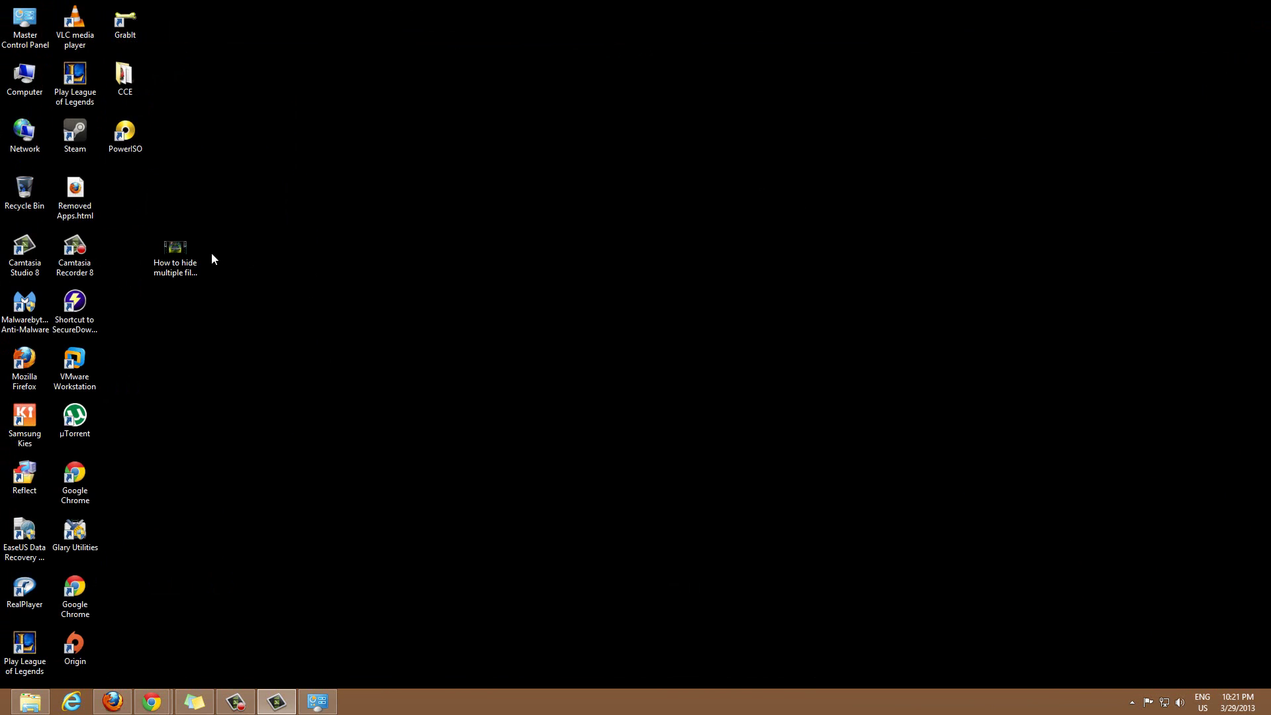
Step: Open the video in VLC media player, restart it and pause at the intro
right_click(190, 249)
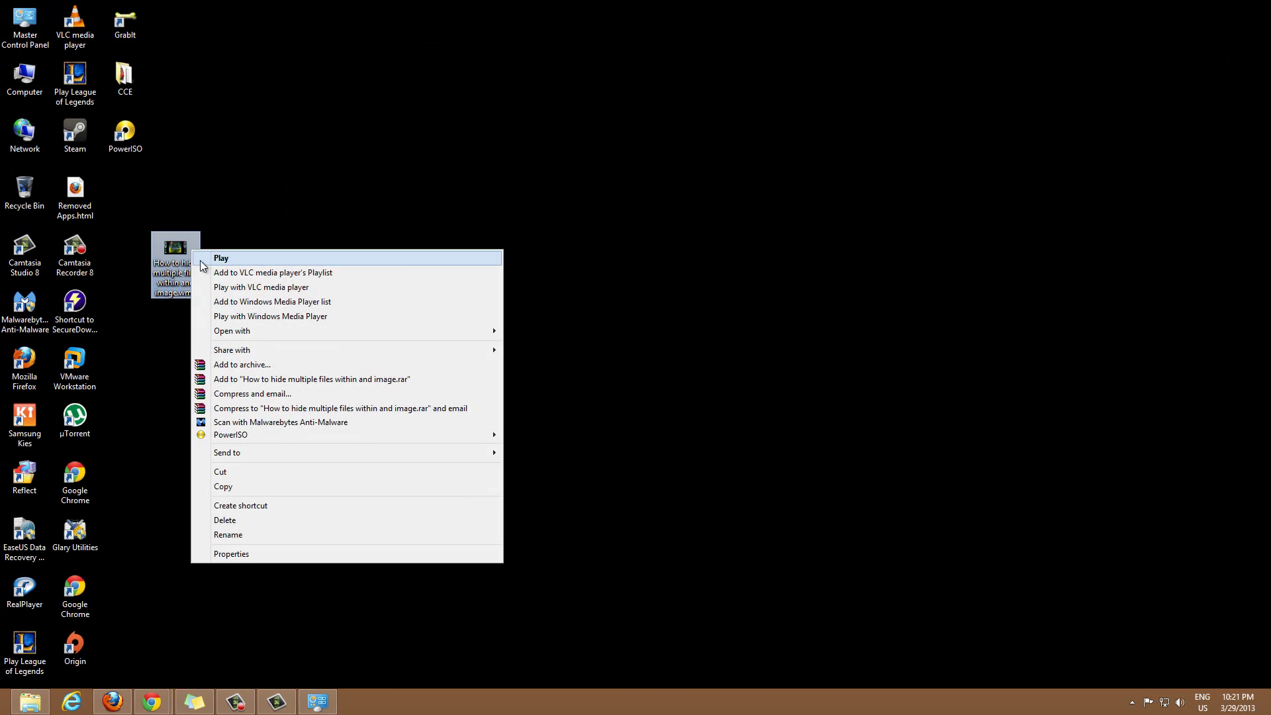
click(249, 289)
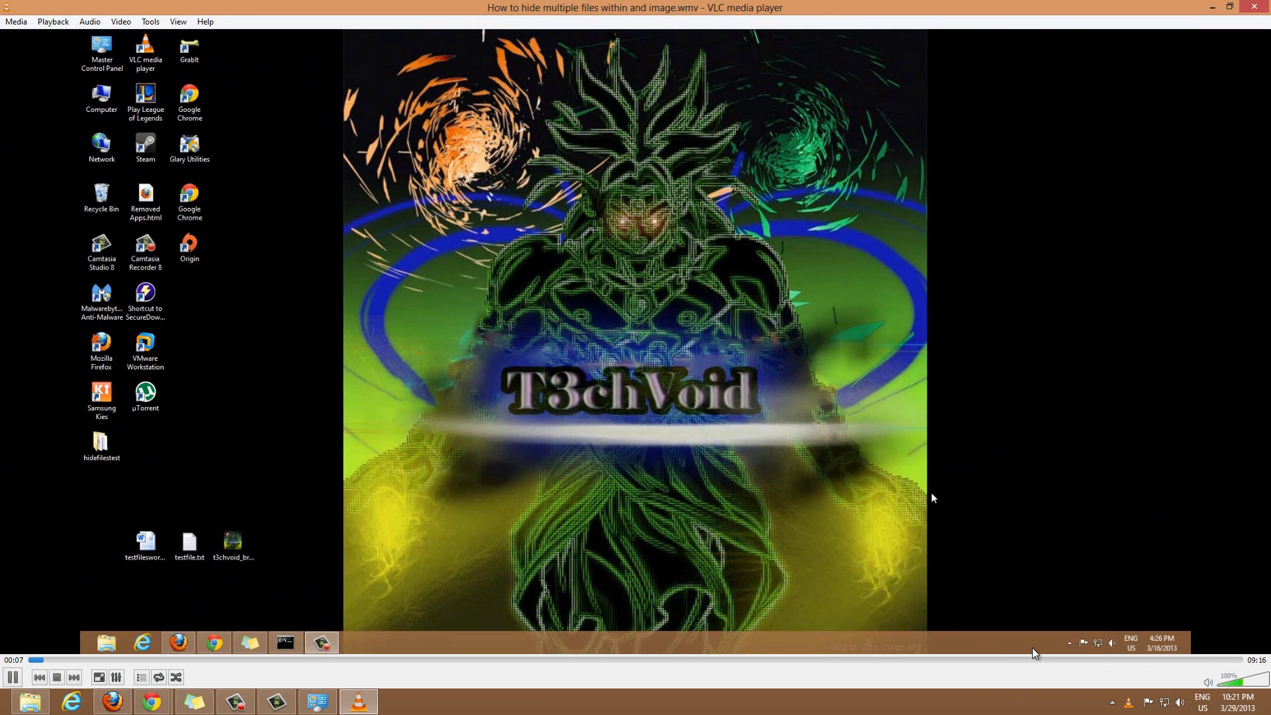
click(33, 660)
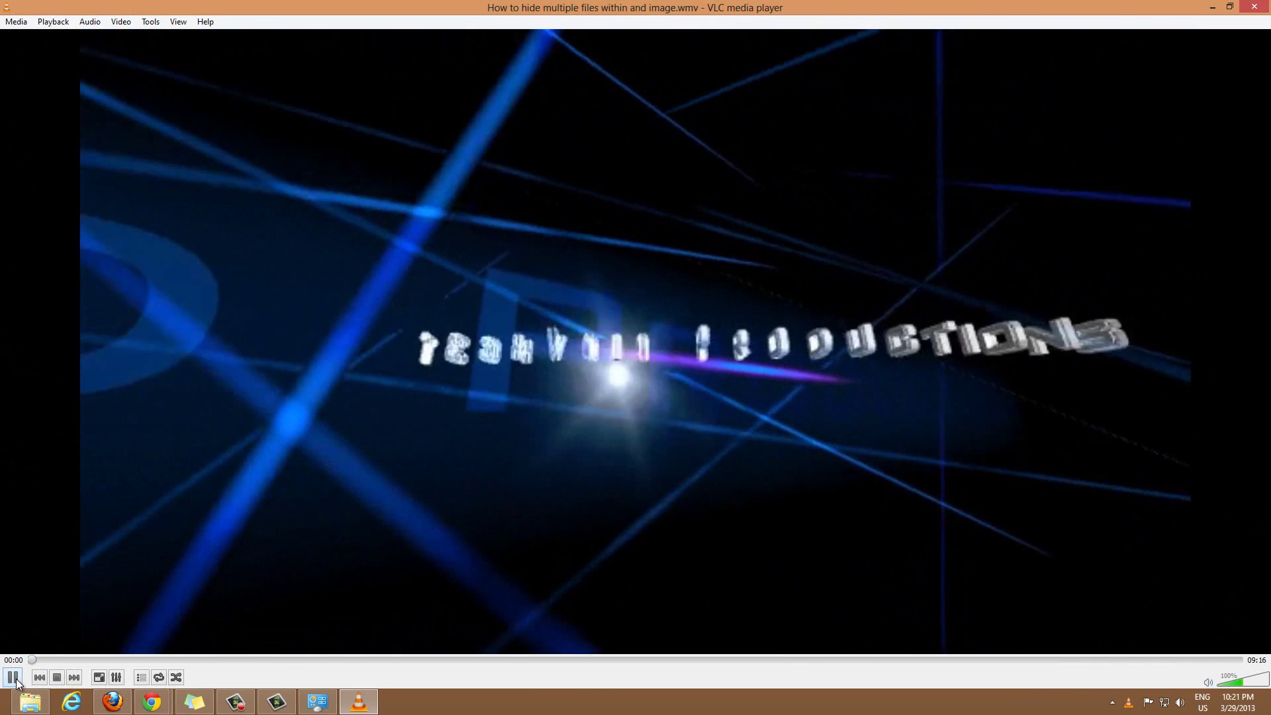
click(16, 681)
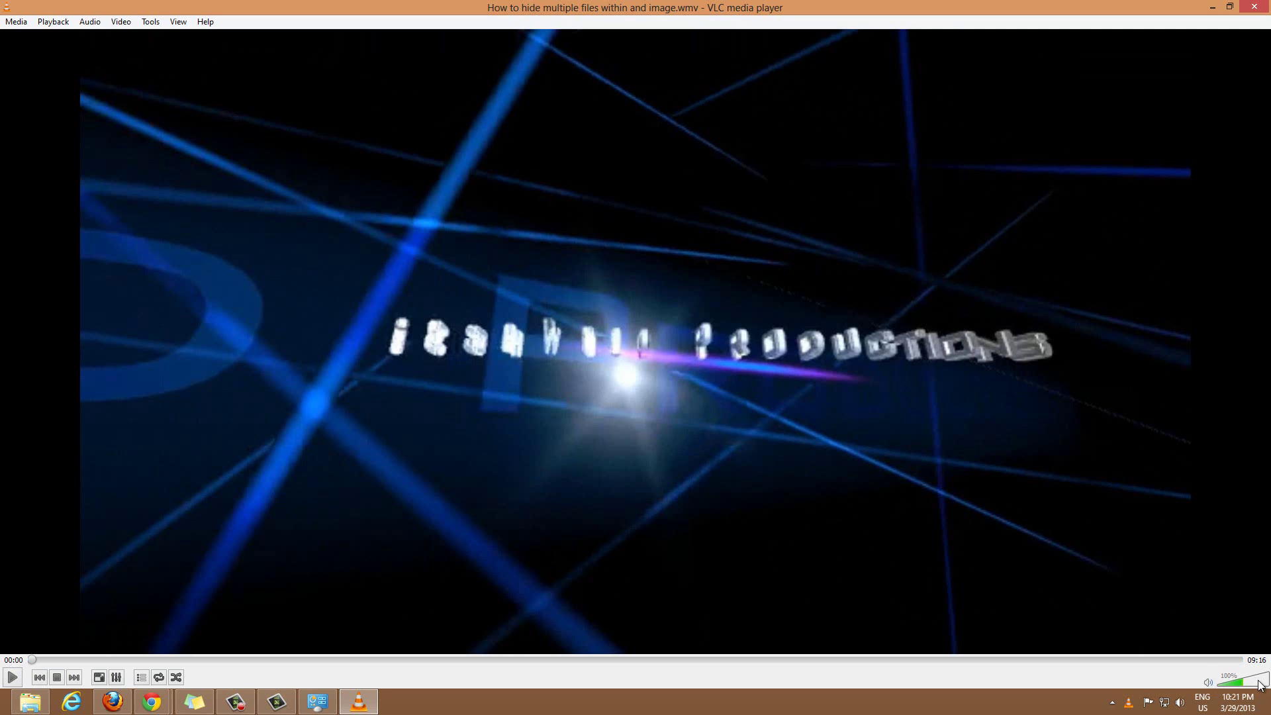
Step: Boost VLC volume to about 194%, play and pause the intro, then close VLC
drag(1260, 685, 1270, 688)
click(16, 678)
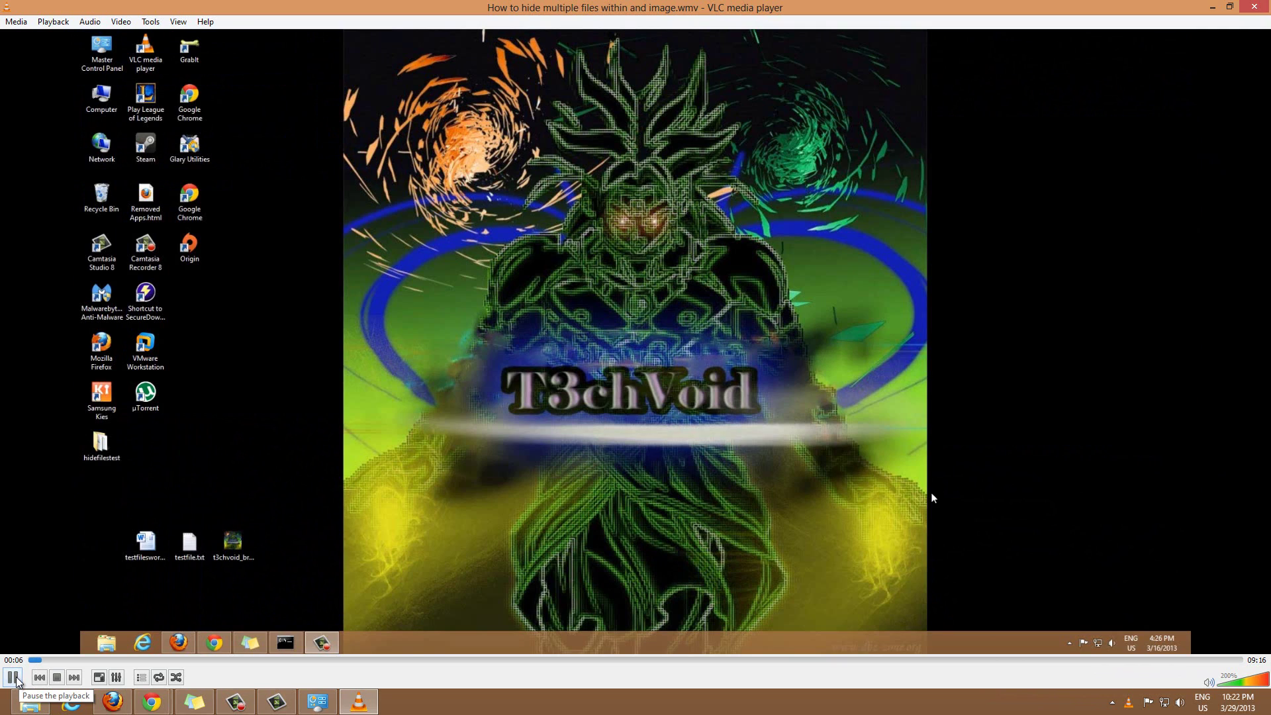
click(16, 680)
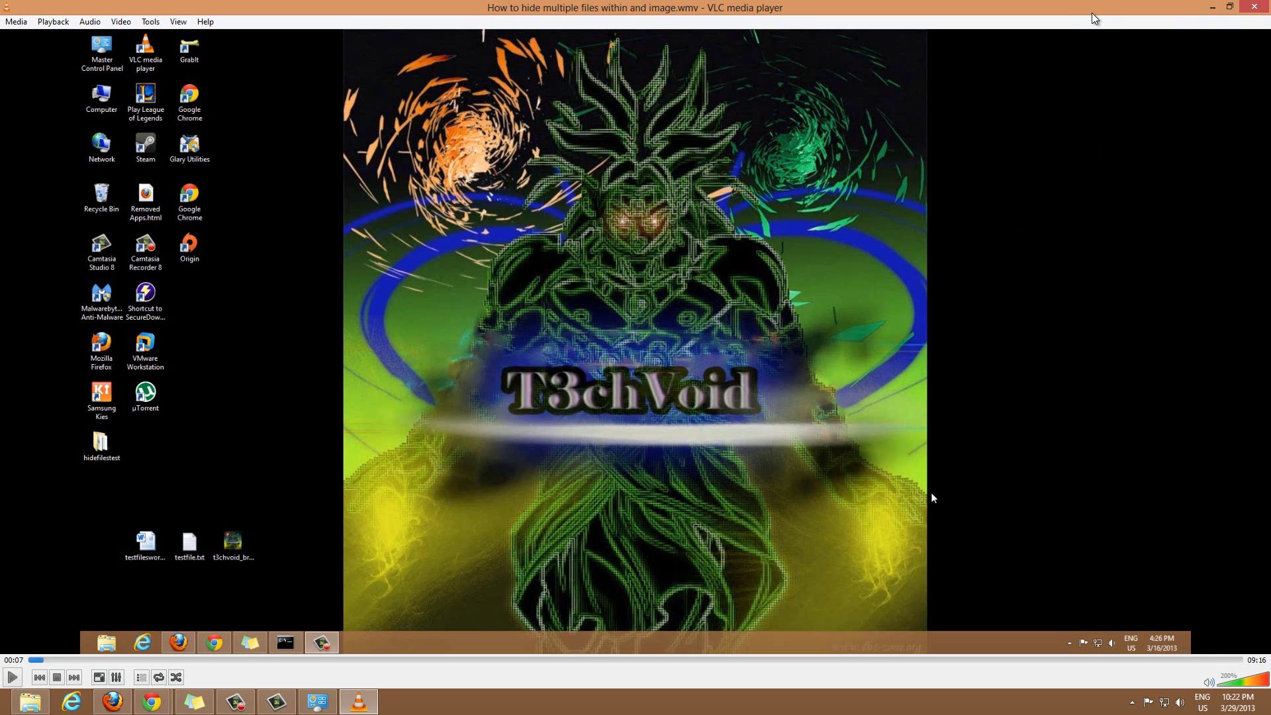
click(1255, 9)
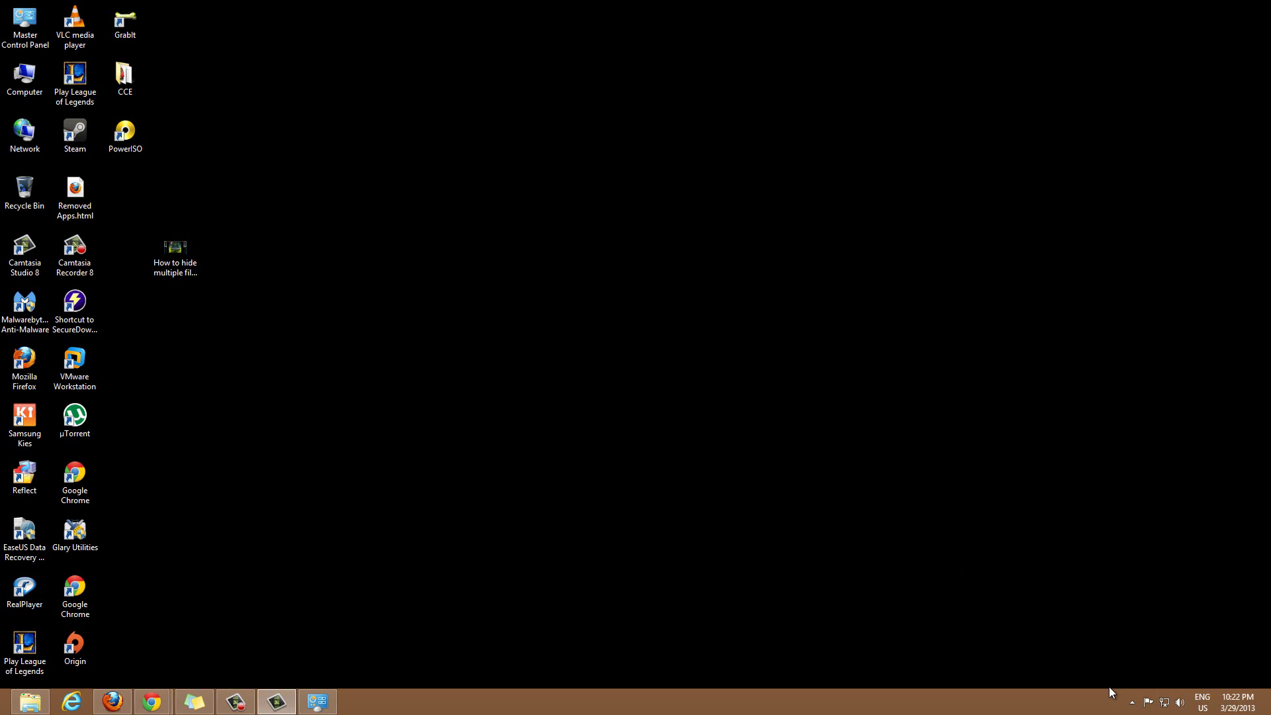
Step: Open the tray volume flyout showing the headphones' current volume level
click(685, 531)
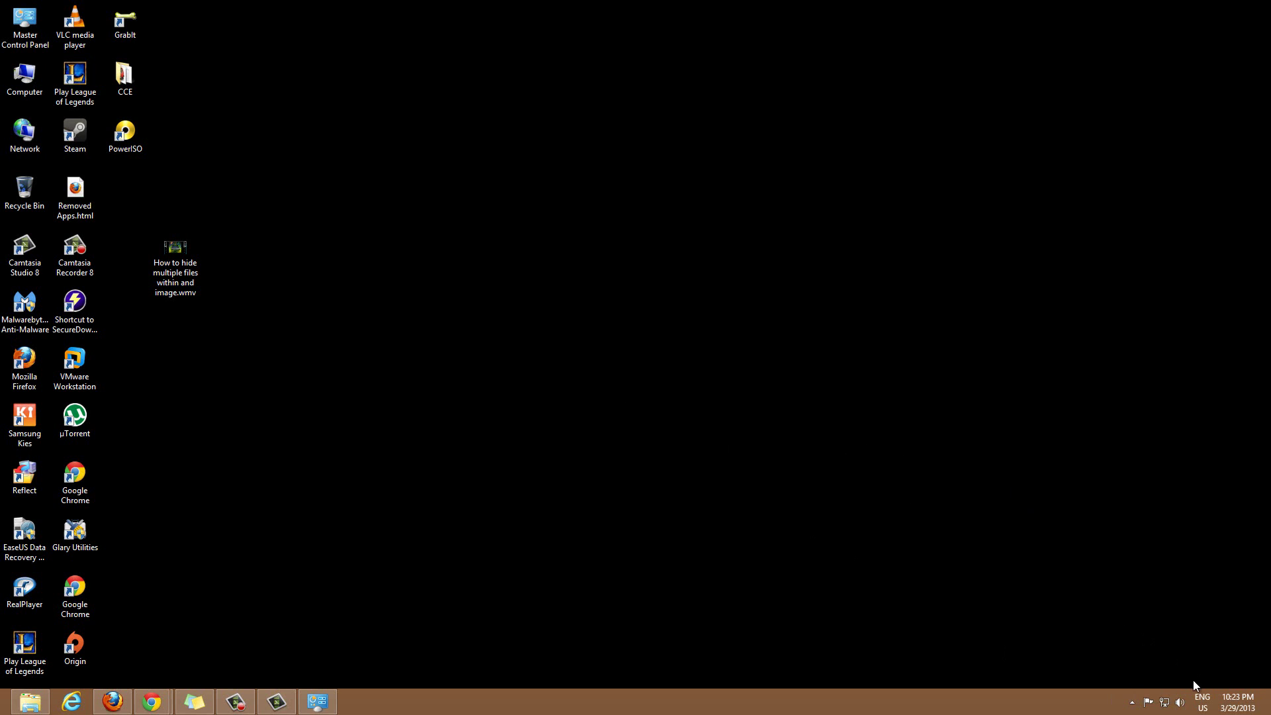
click(1180, 702)
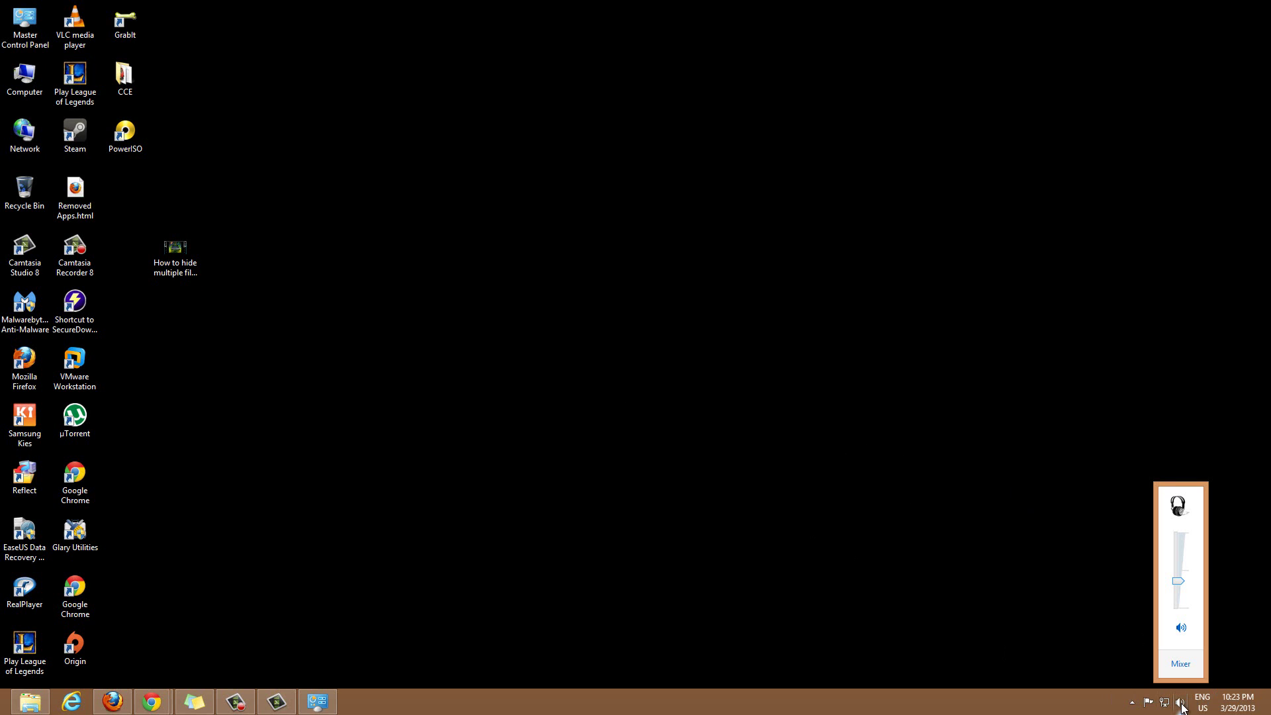
click(1106, 682)
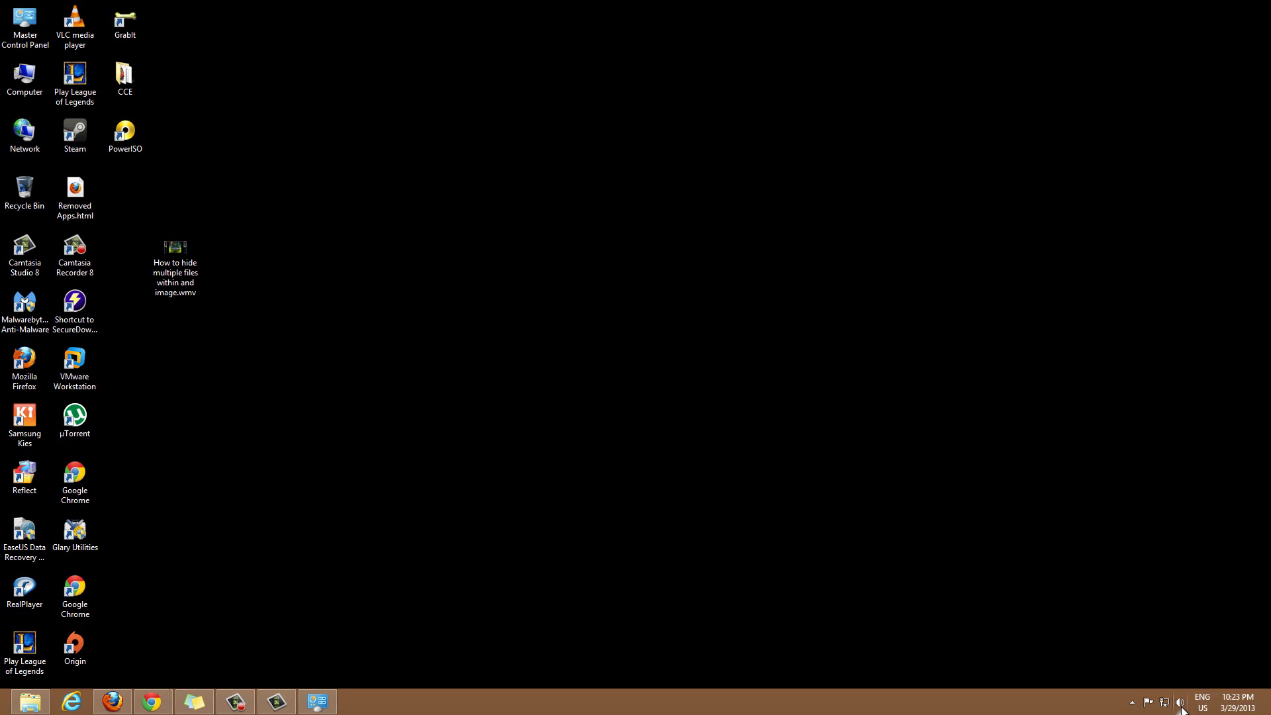
click(1181, 705)
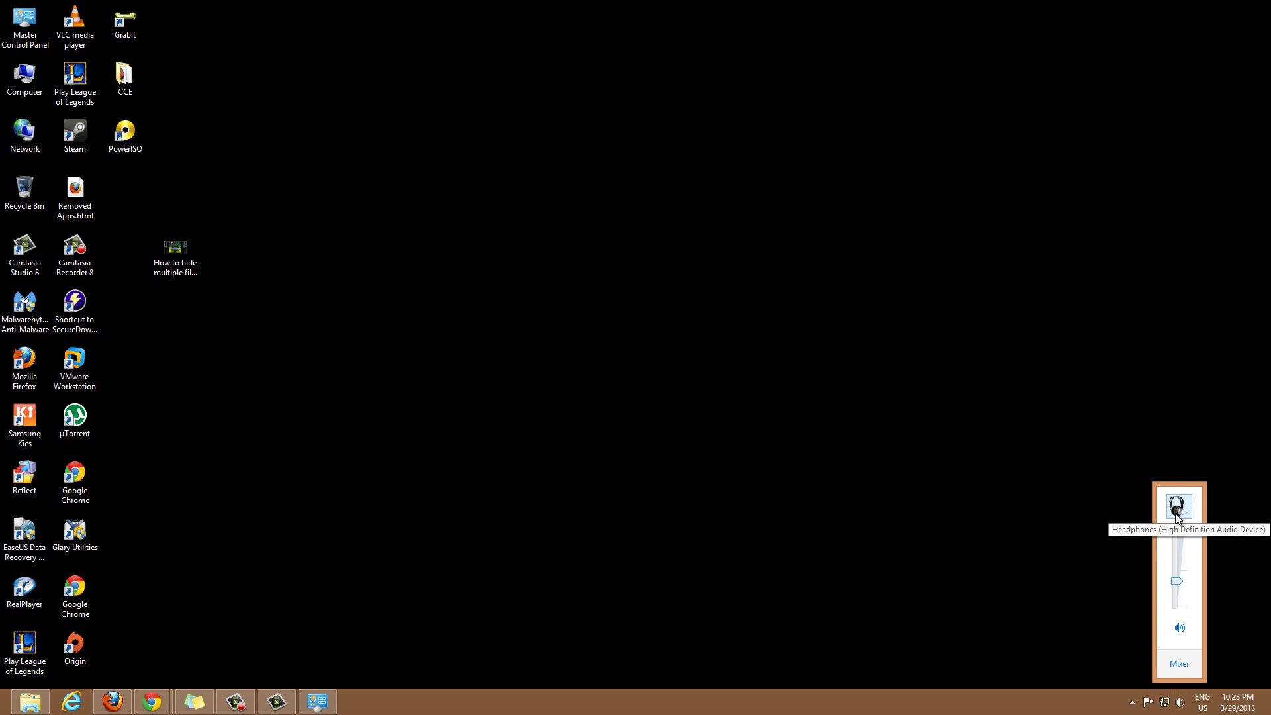
click(1171, 505)
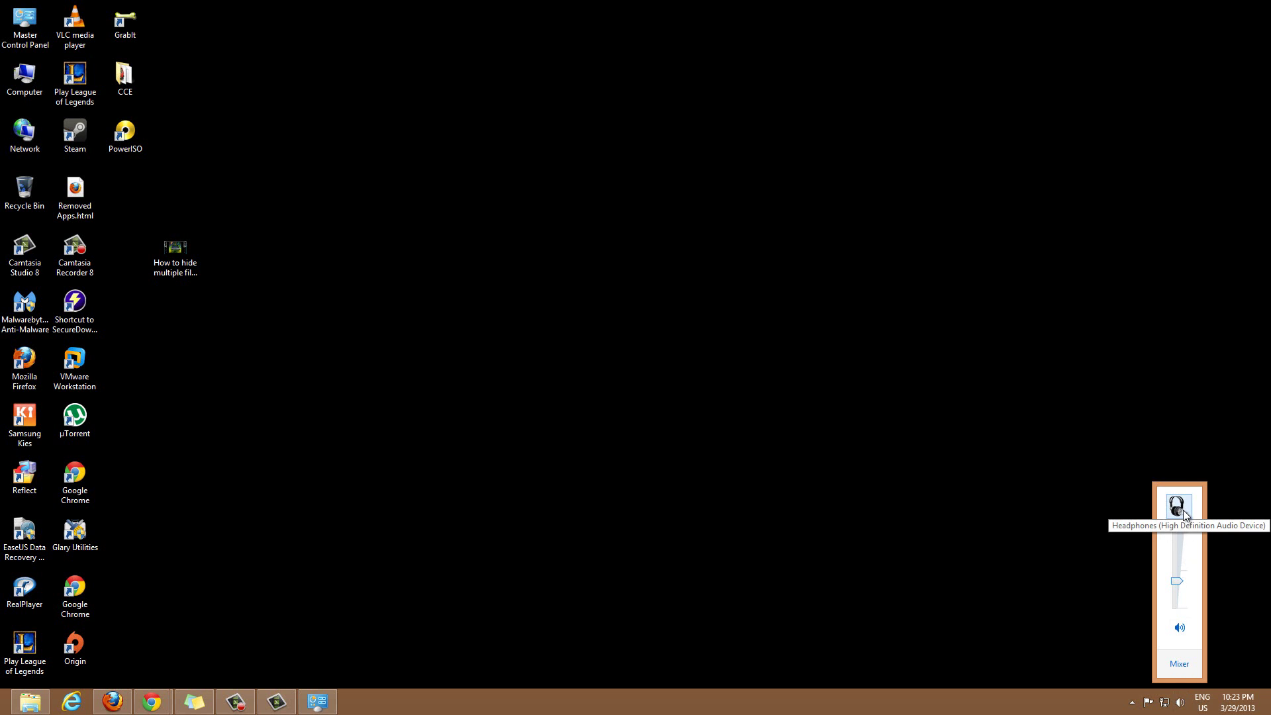
Step: Open Headphones Properties, centre it, view the Enhancements tab, and cancel without changes
click(1179, 507)
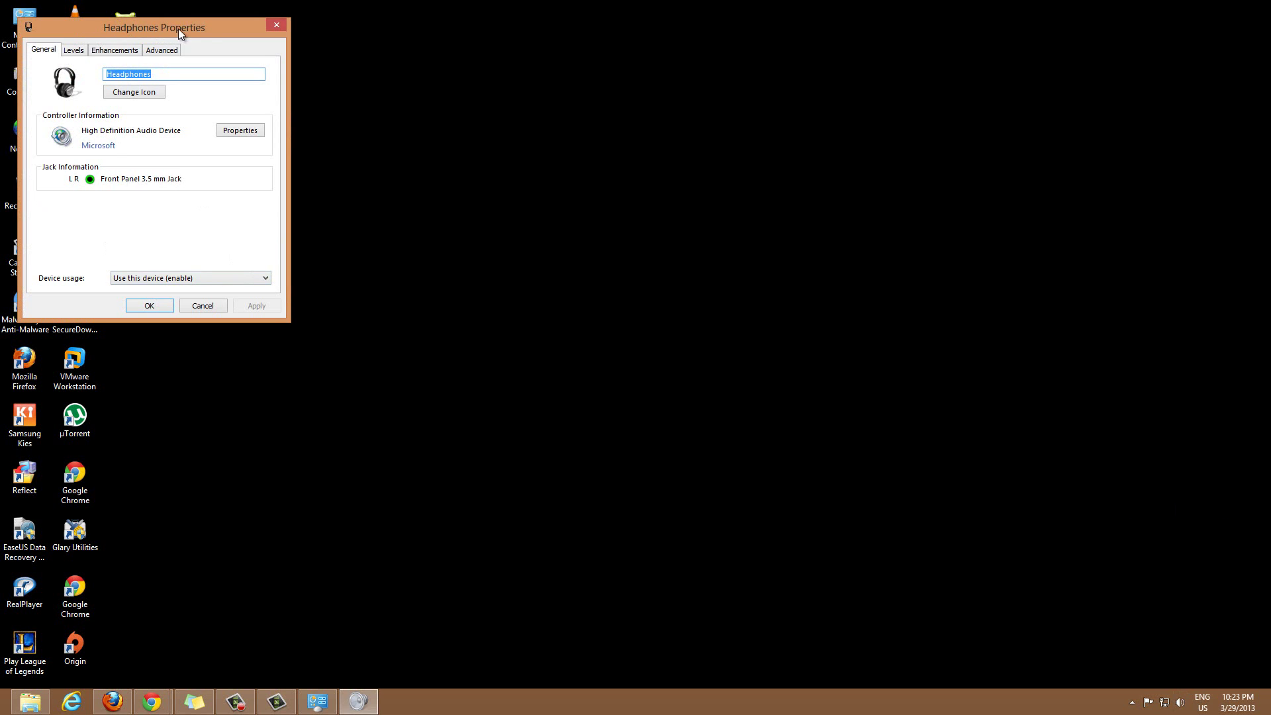
drag(178, 30, 744, 222)
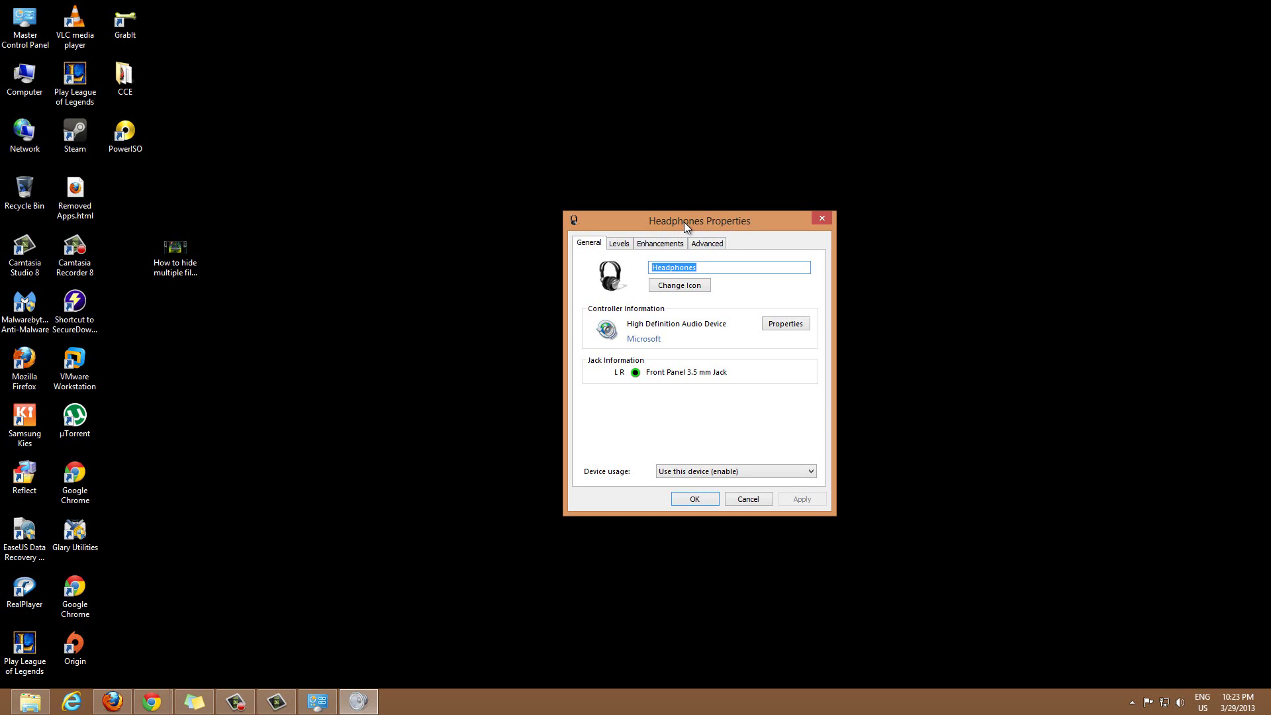
click(650, 245)
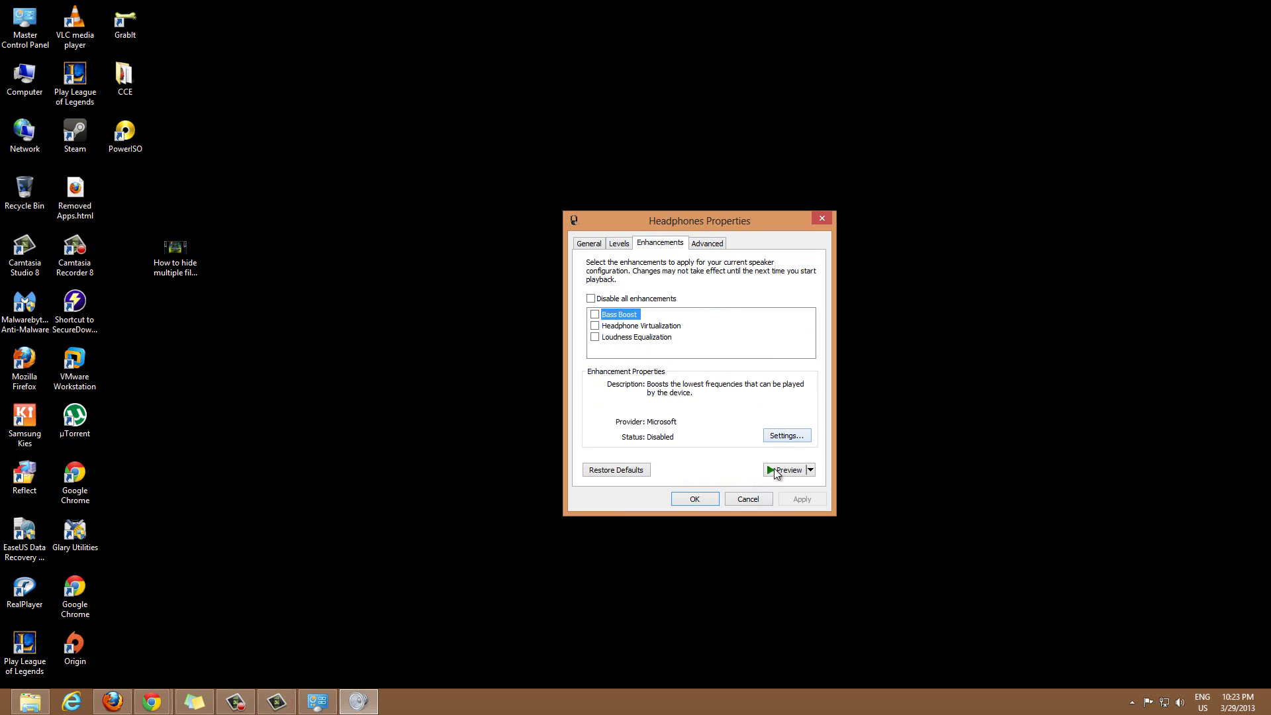
click(738, 501)
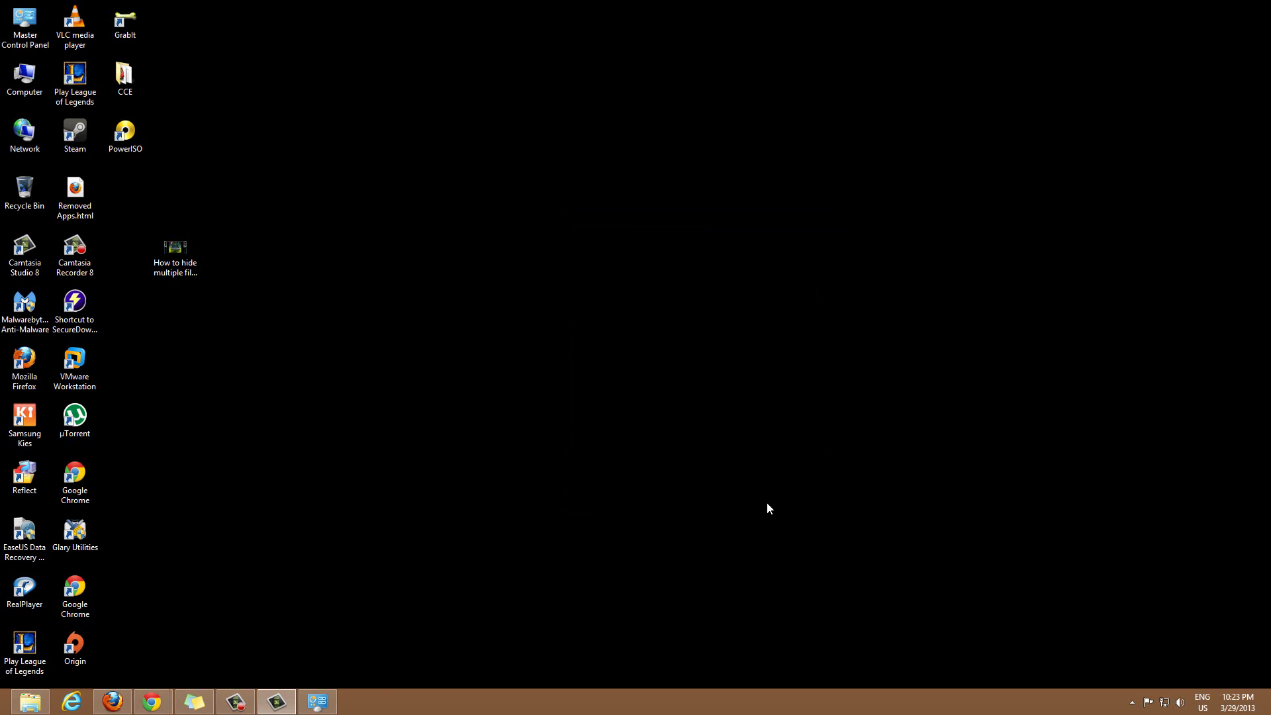
Step: Search 'control' from the Start screen and open Control Panel
click(1181, 703)
click(871, 486)
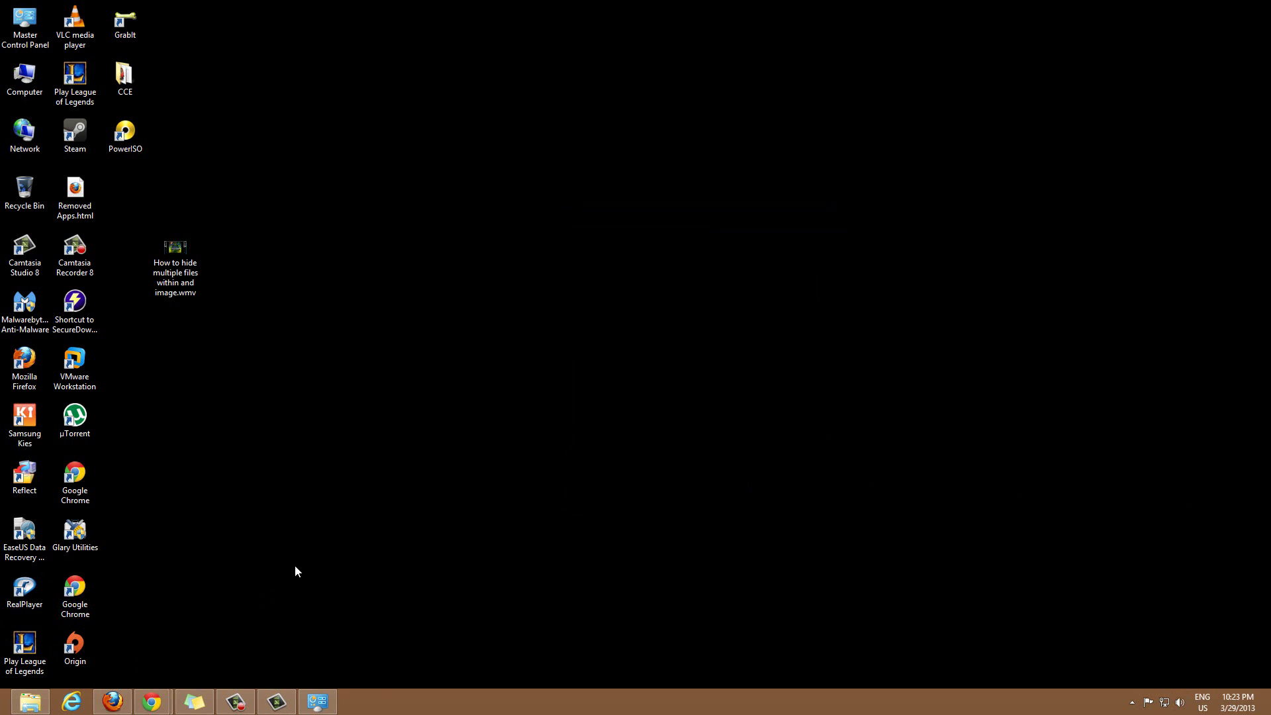
key(super)
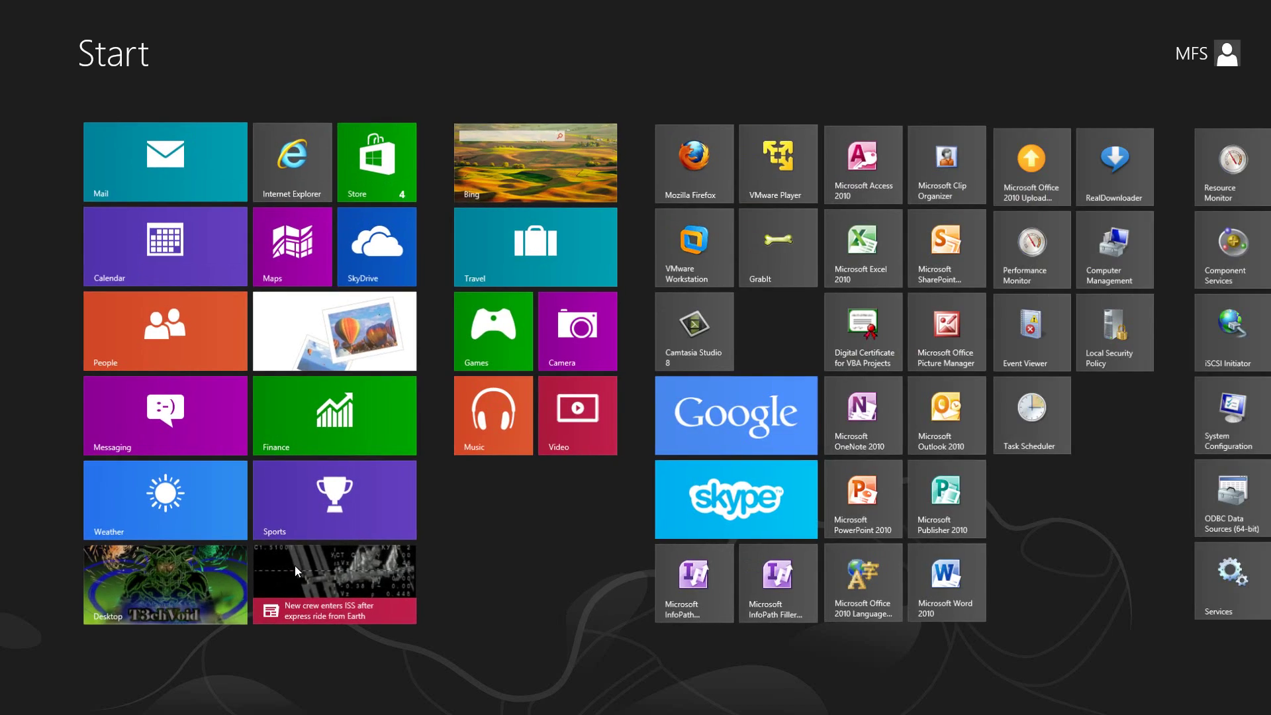
text(control)
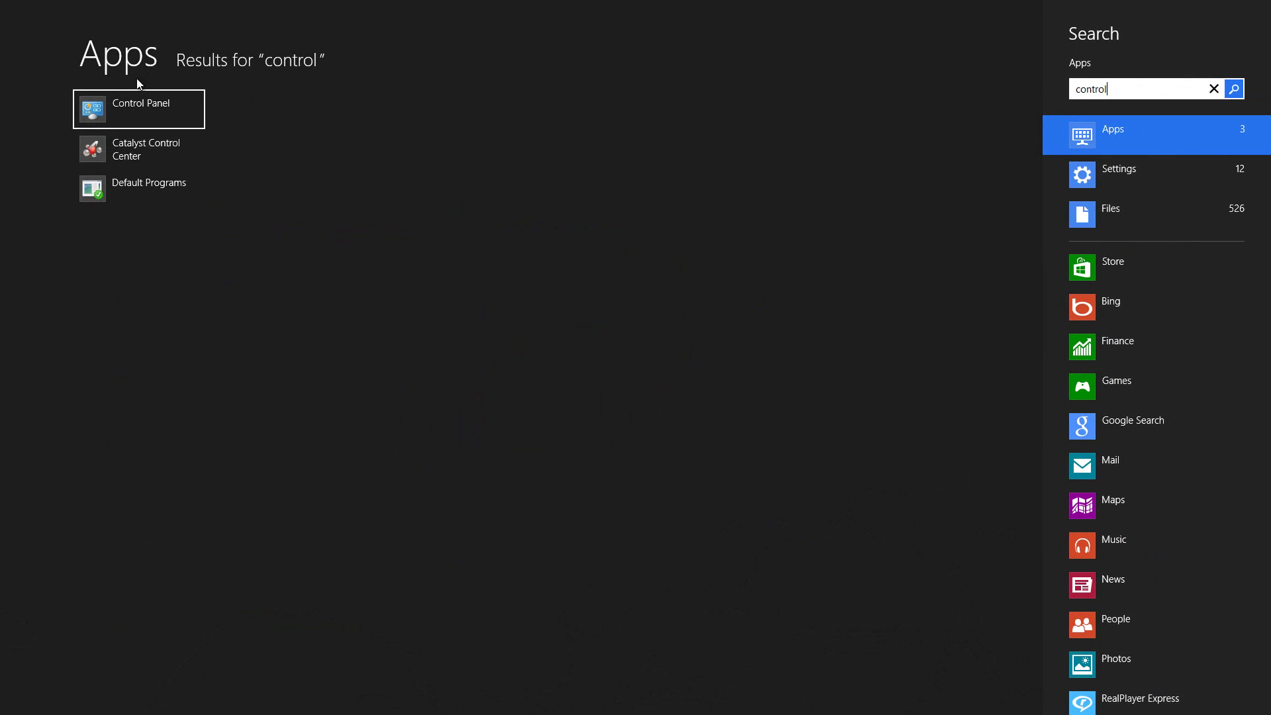
click(129, 106)
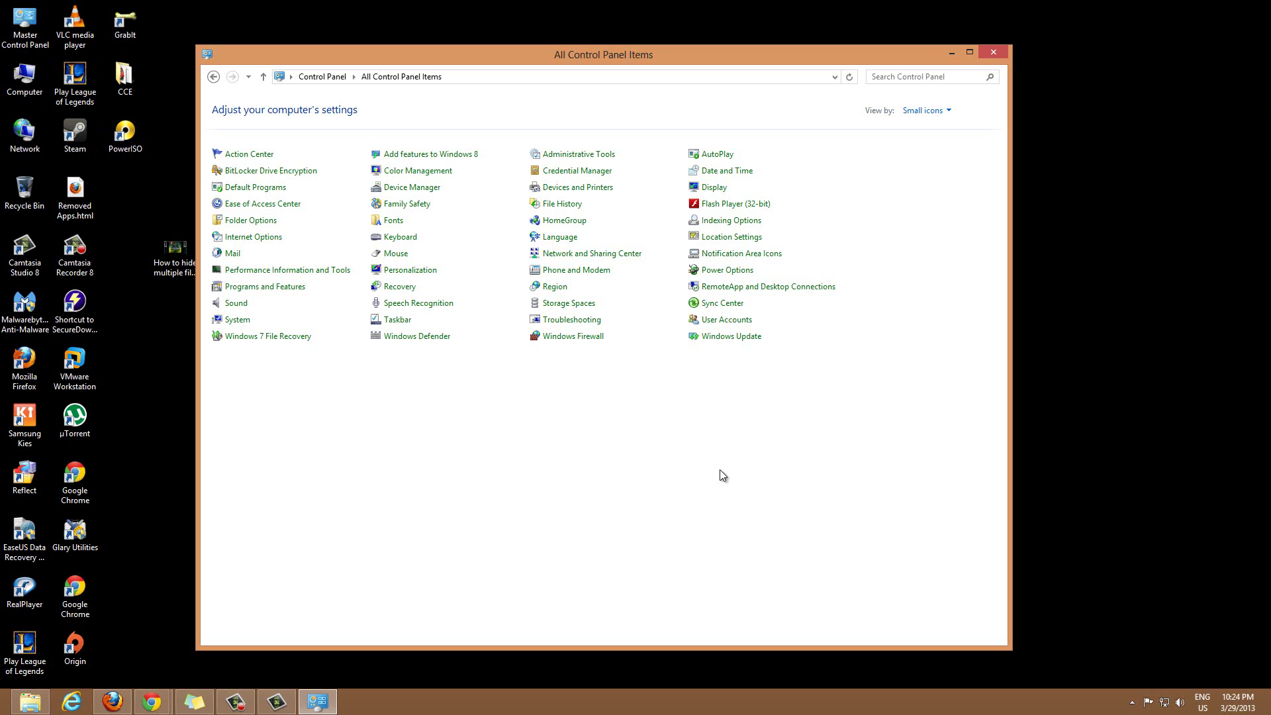
Step: Switch Control Panel's View by to Category, then back to Small icons
click(947, 112)
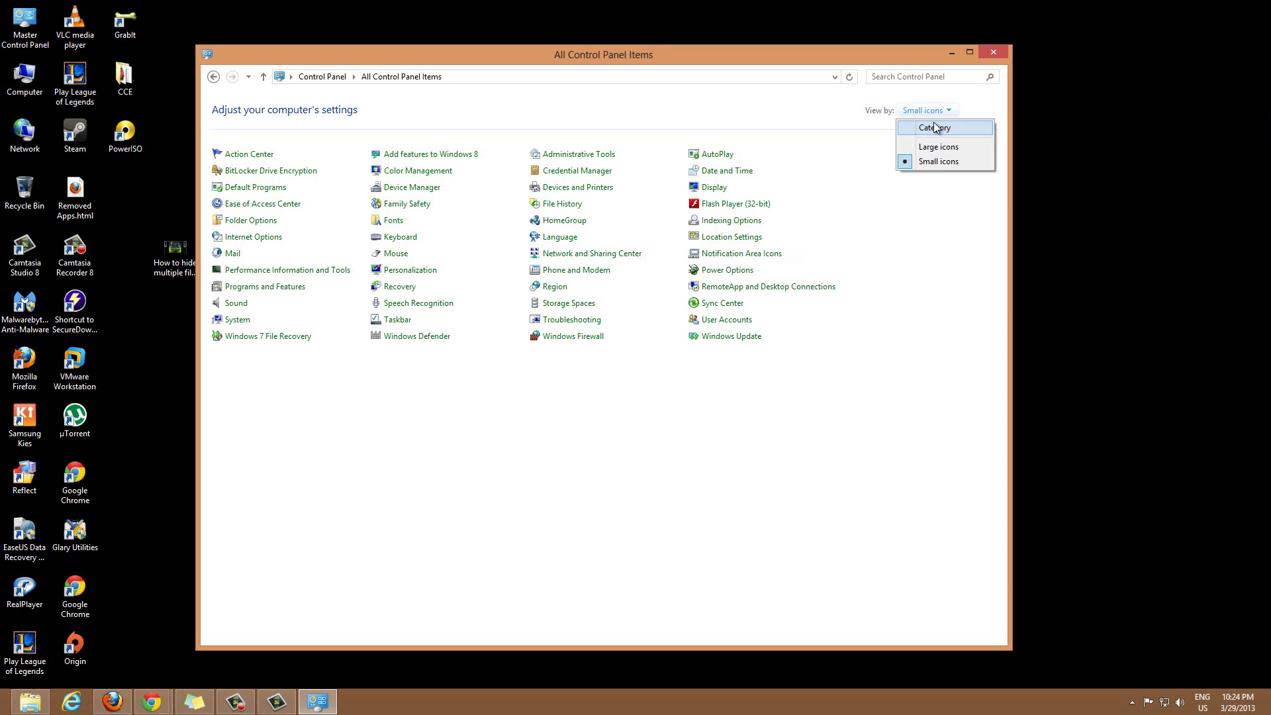
click(924, 125)
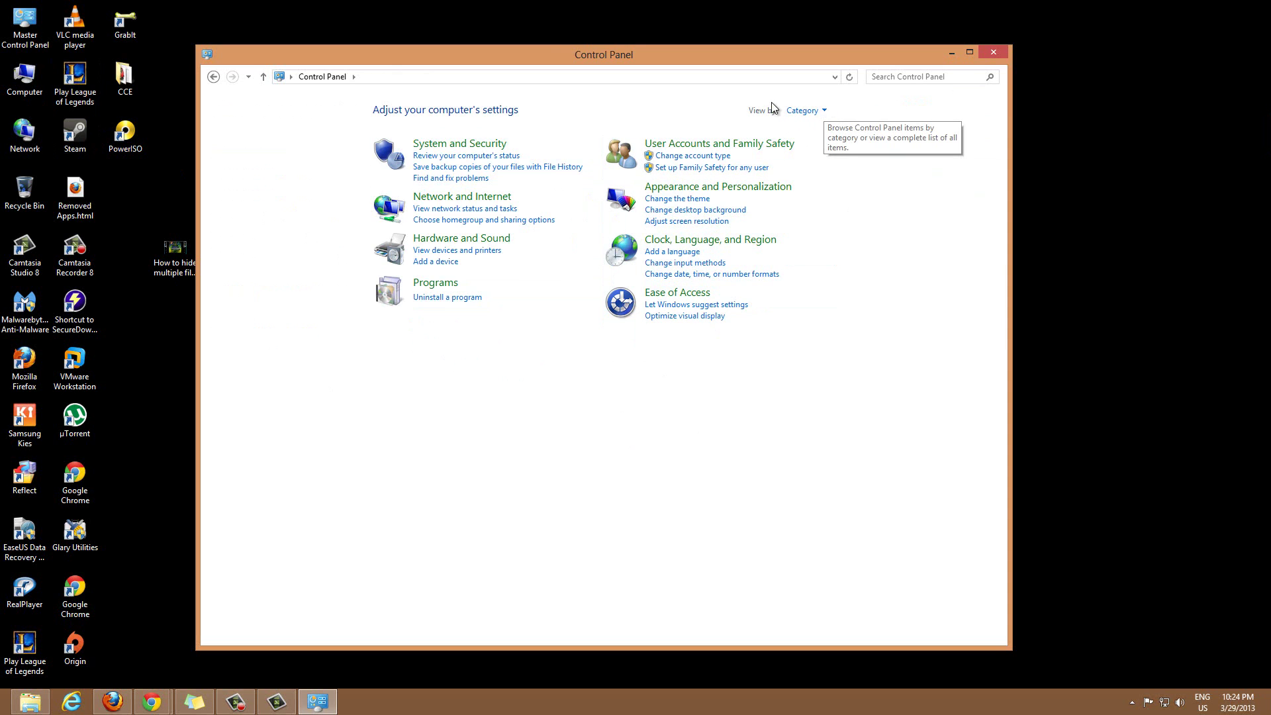
click(814, 111)
click(821, 161)
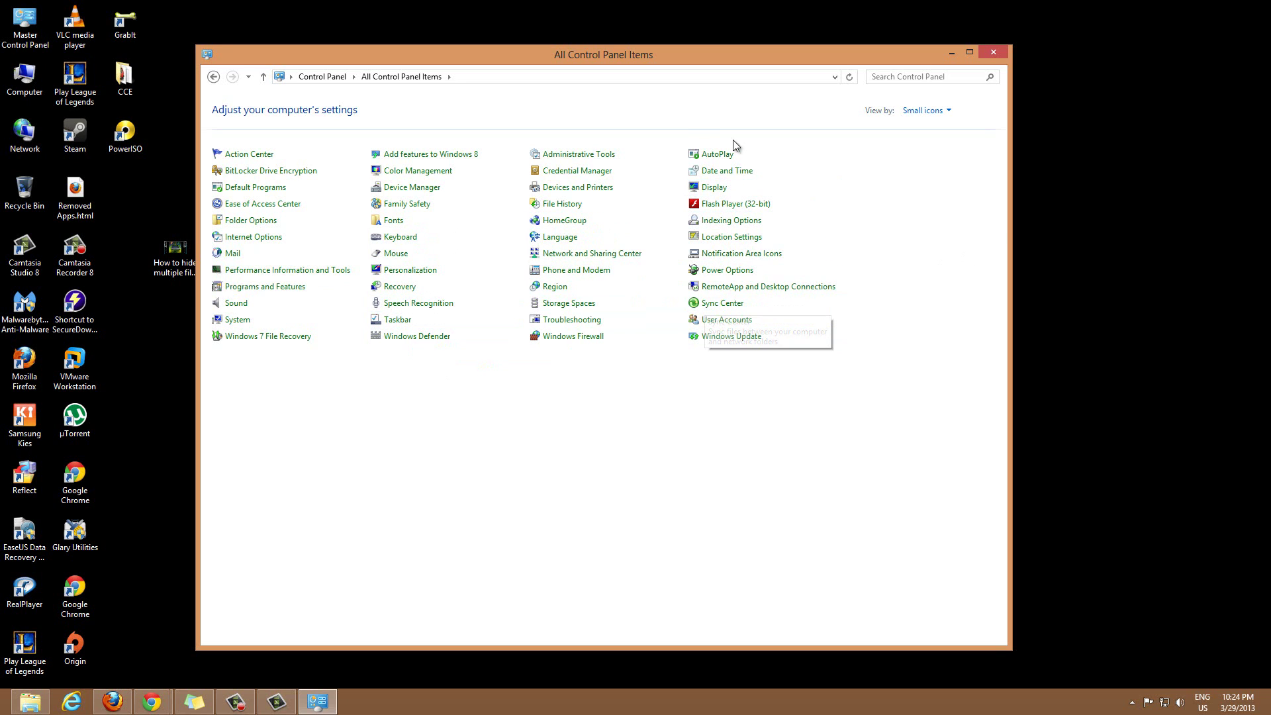
Step: Open Sound, select Speakers on the Playback tab, and open its Properties
click(237, 309)
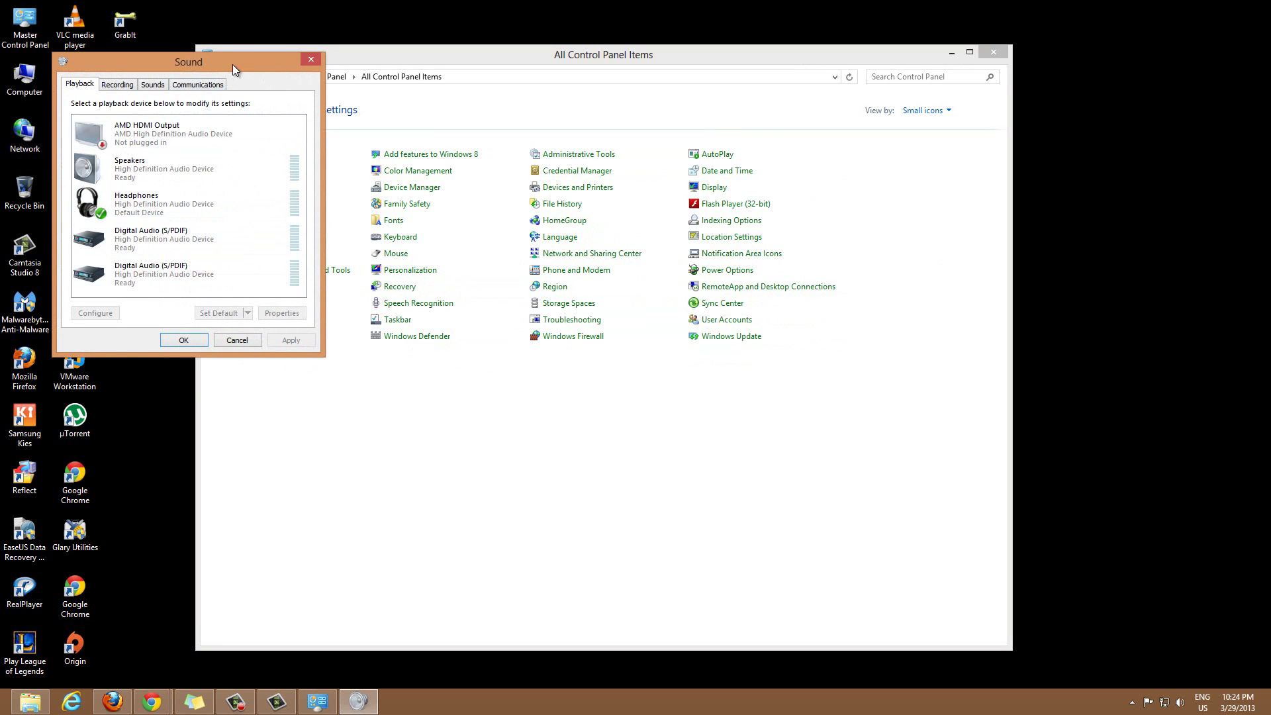
drag(232, 65, 578, 216)
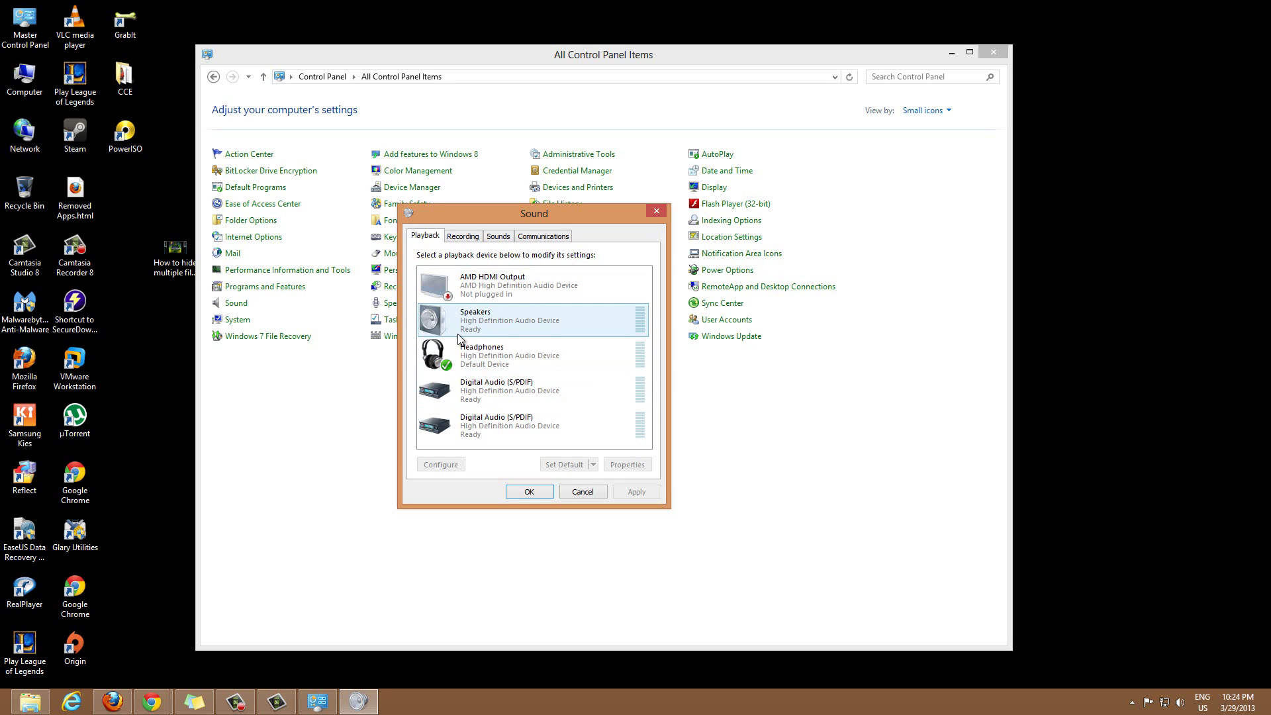
click(515, 321)
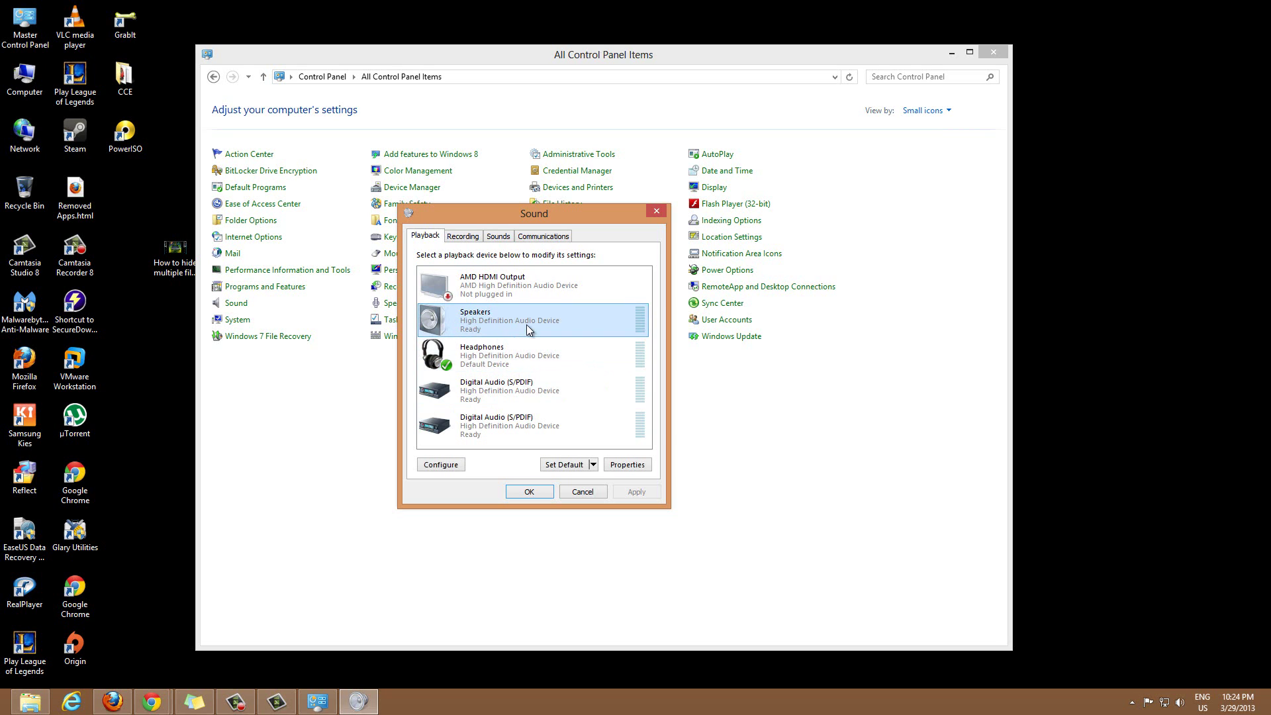
click(634, 464)
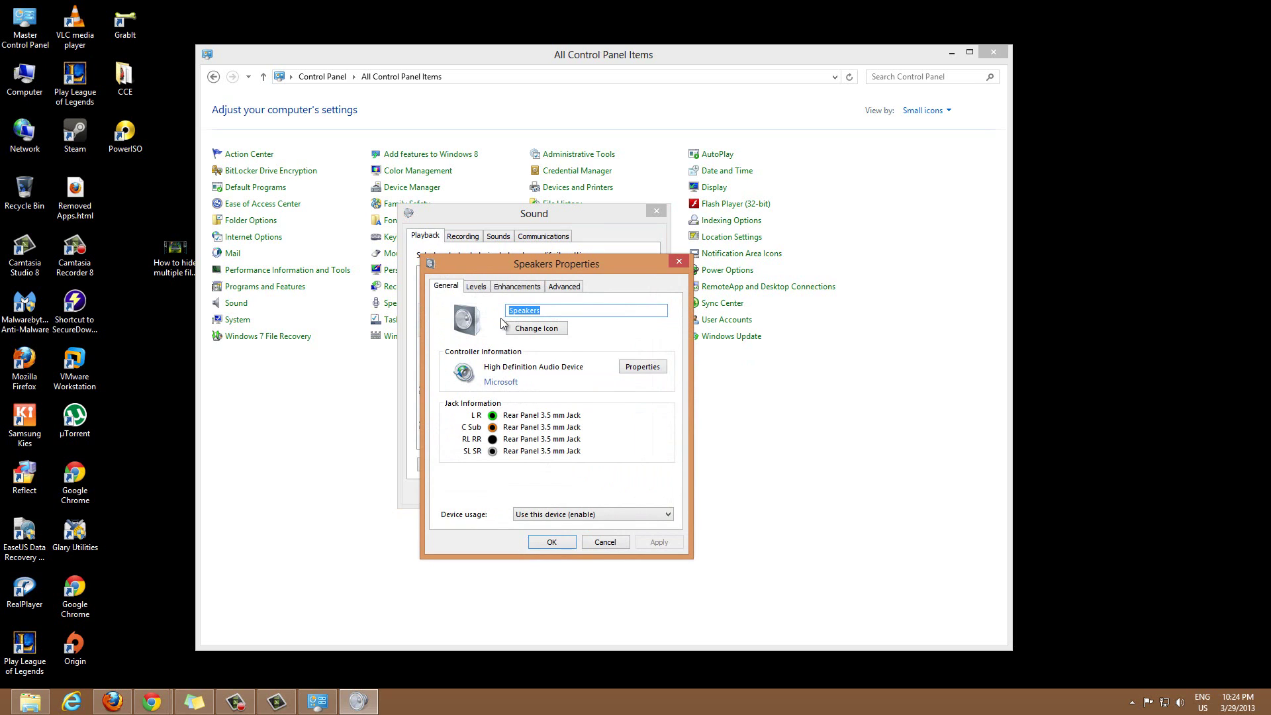
Step: Enable Loudness Equalization on the Speakers' Enhancements tab, apply it, and close both dialogs
click(518, 288)
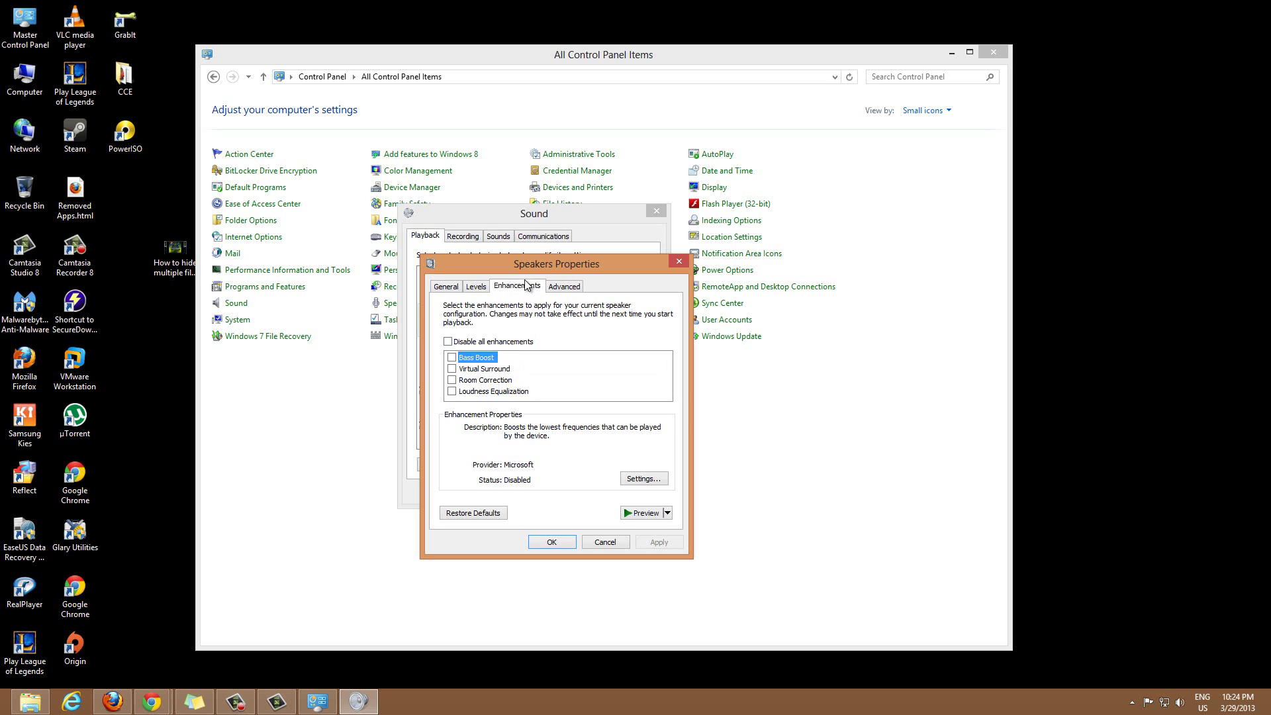
click(452, 392)
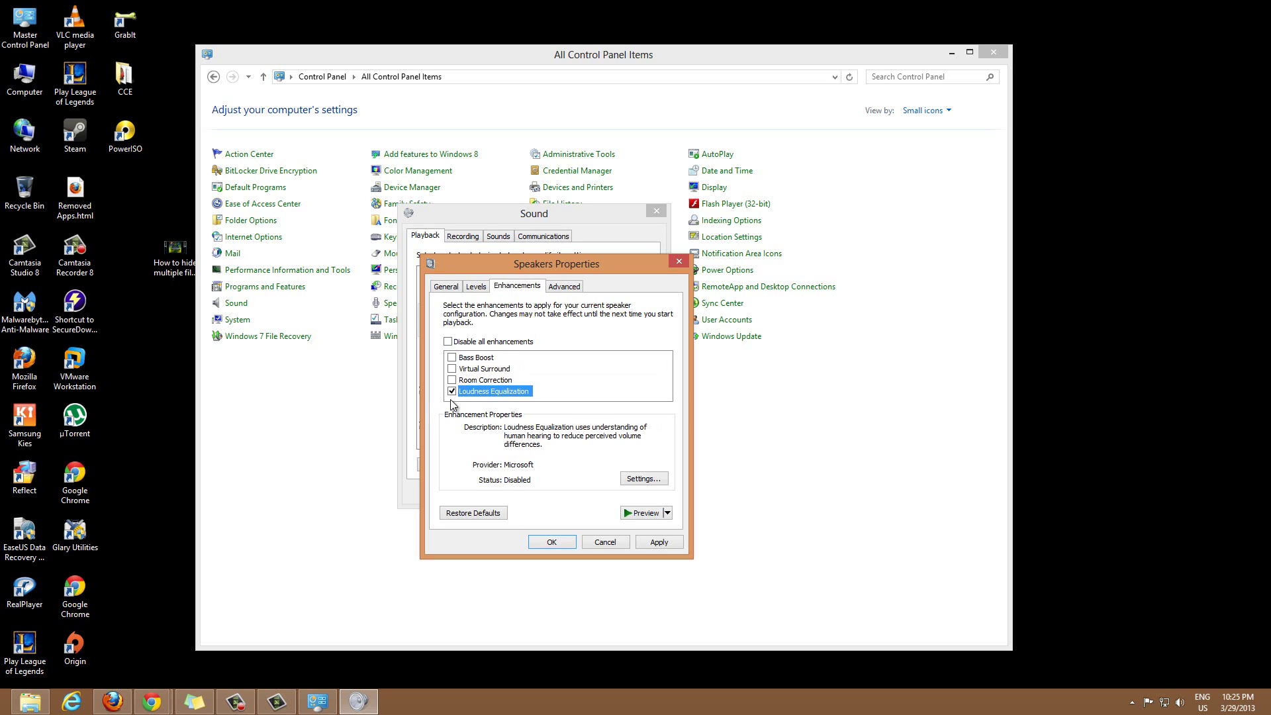
click(654, 541)
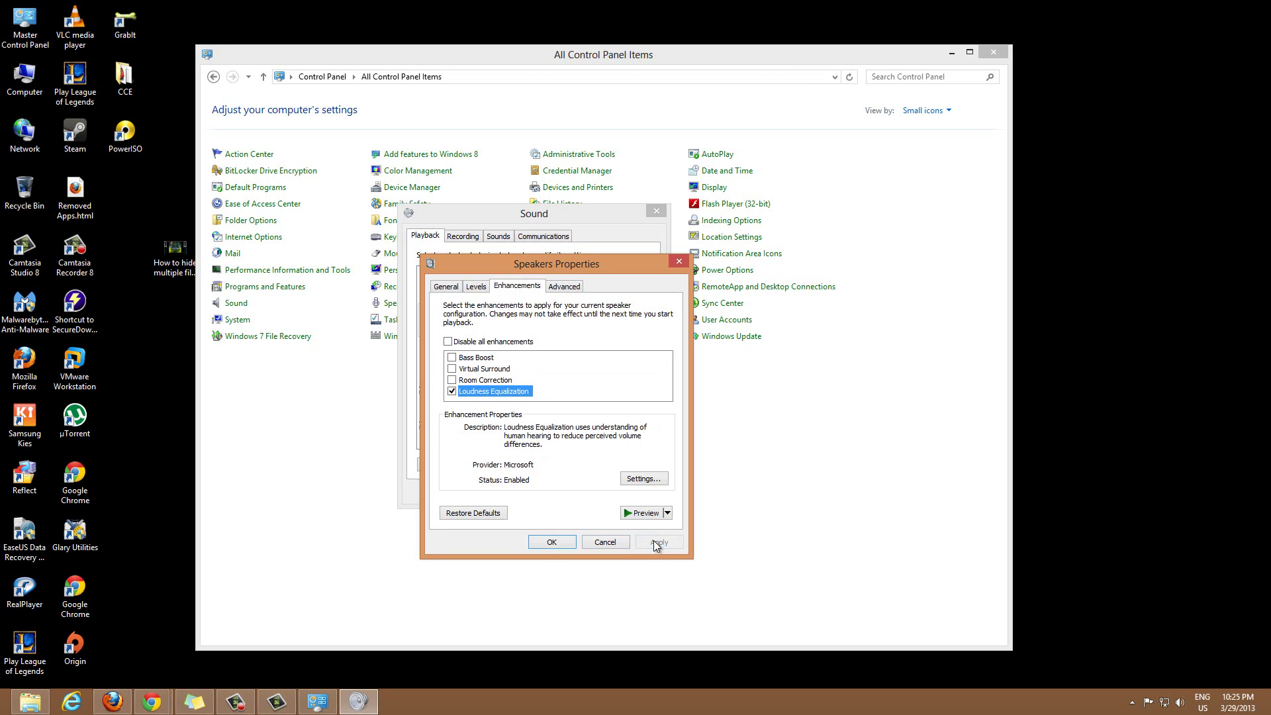
click(560, 540)
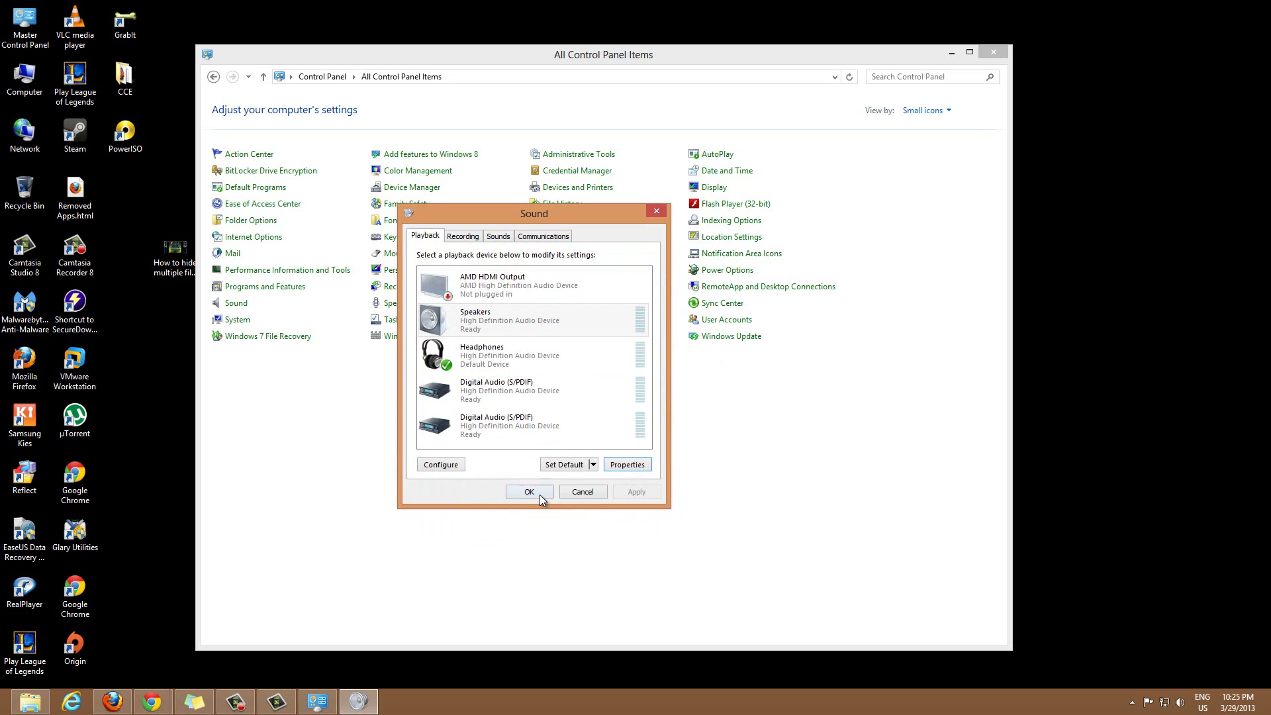
click(529, 492)
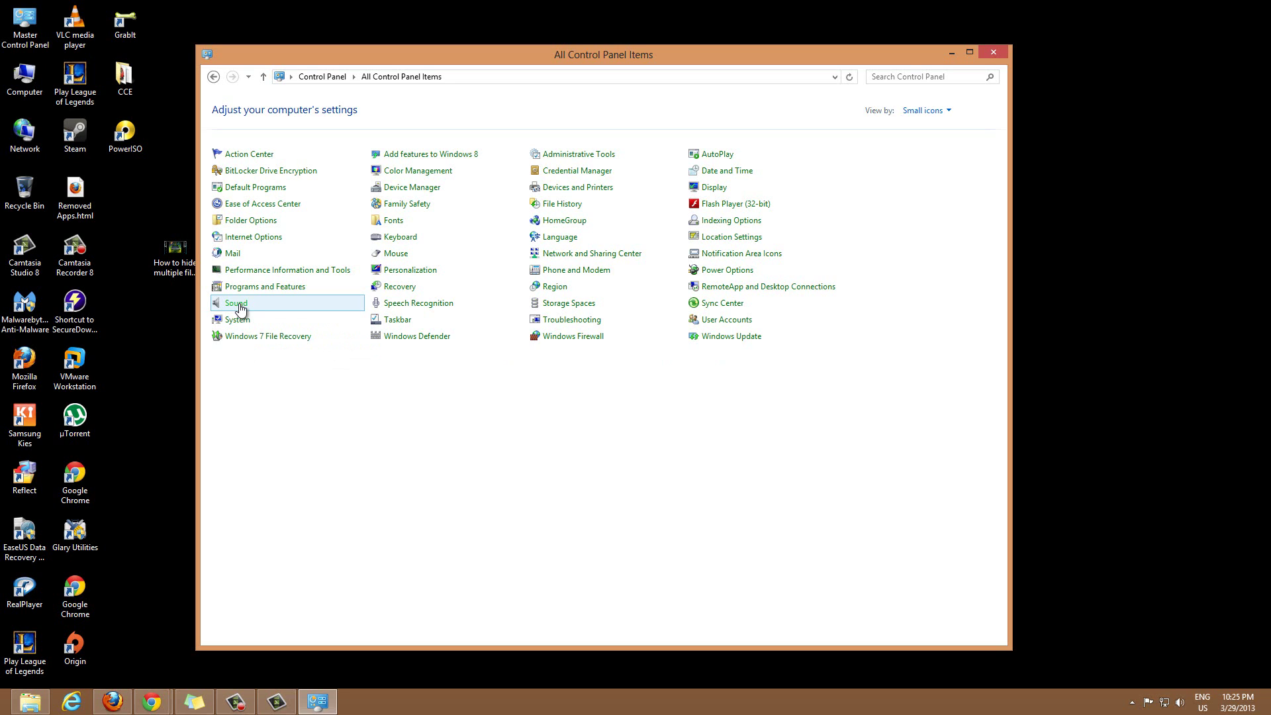
Step: Play the tutorial video in Windows Media Player with the volume at 41
right_click(175, 259)
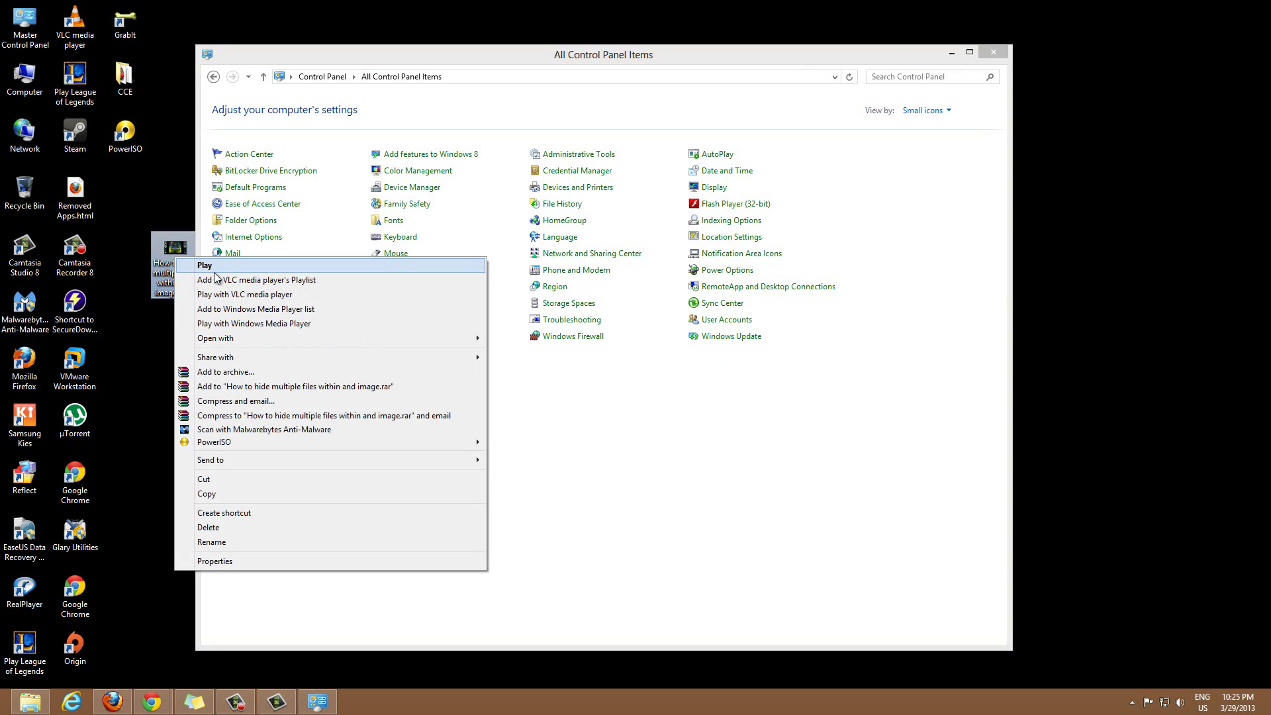
click(264, 323)
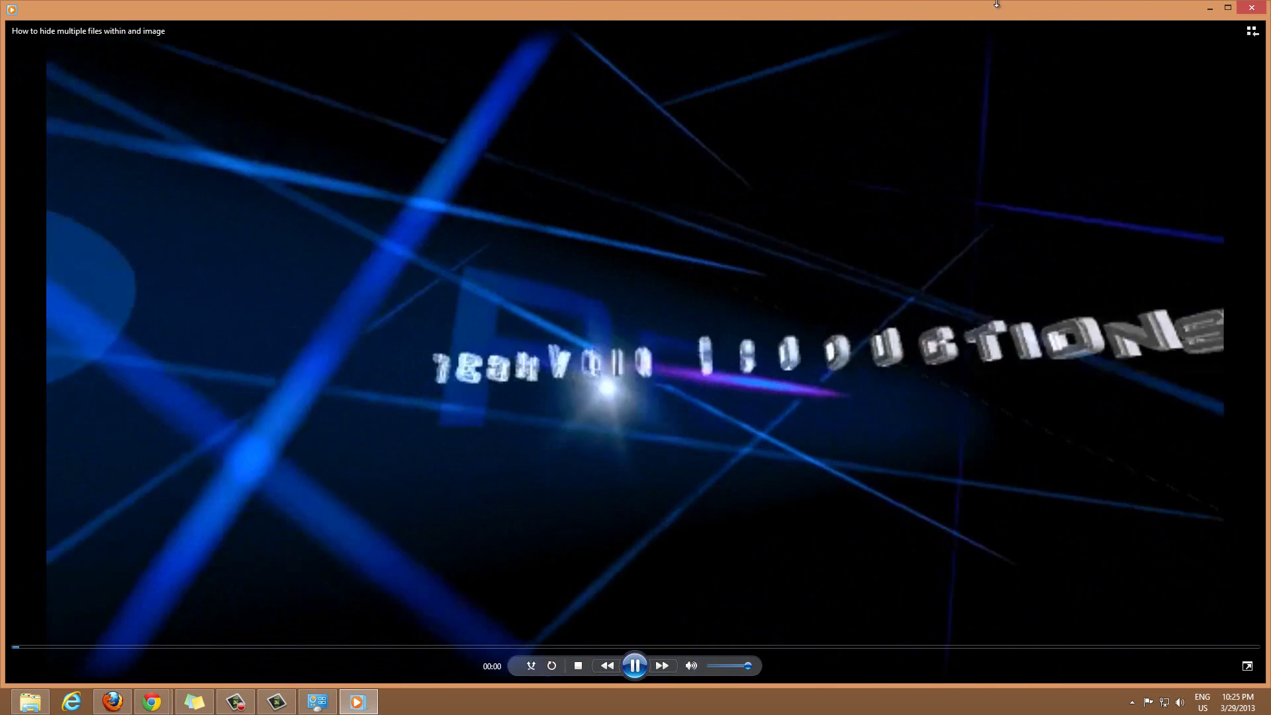
click(726, 666)
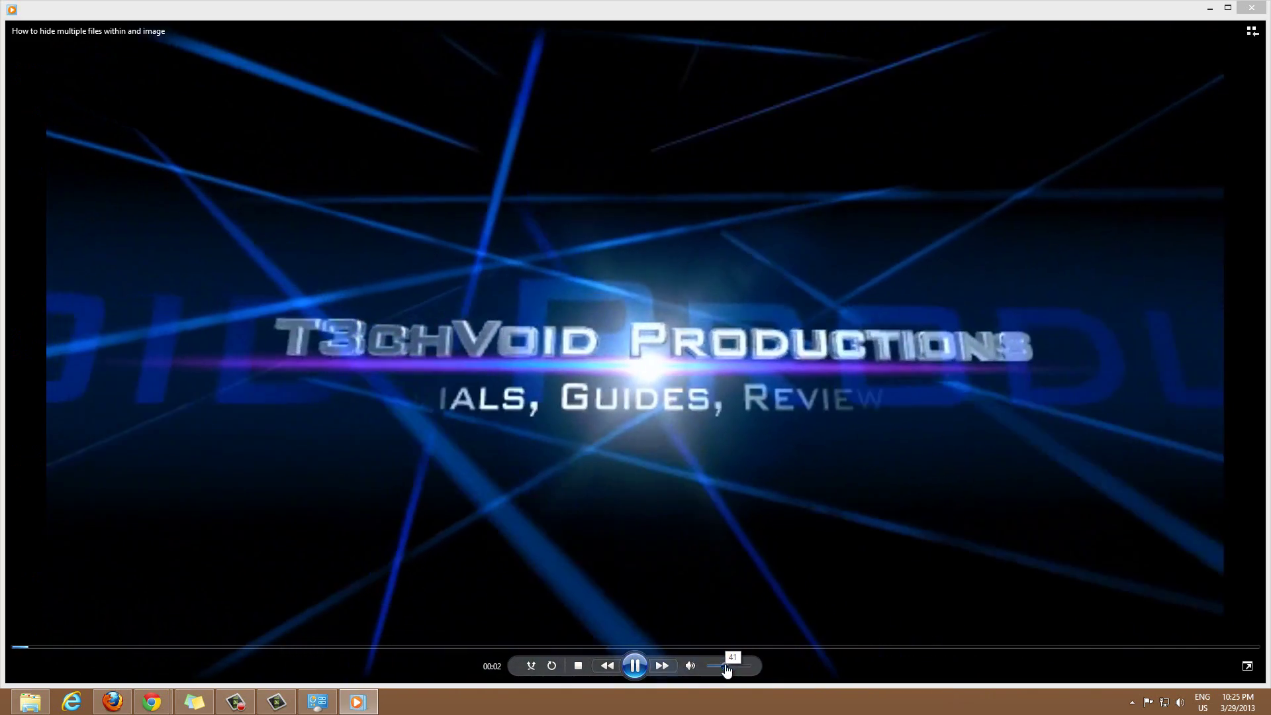
Step: Shrink the player into the top-left, restart the video, pause it at 00:01, and return to Control Panel
drag(1106, 14, 1098, 14)
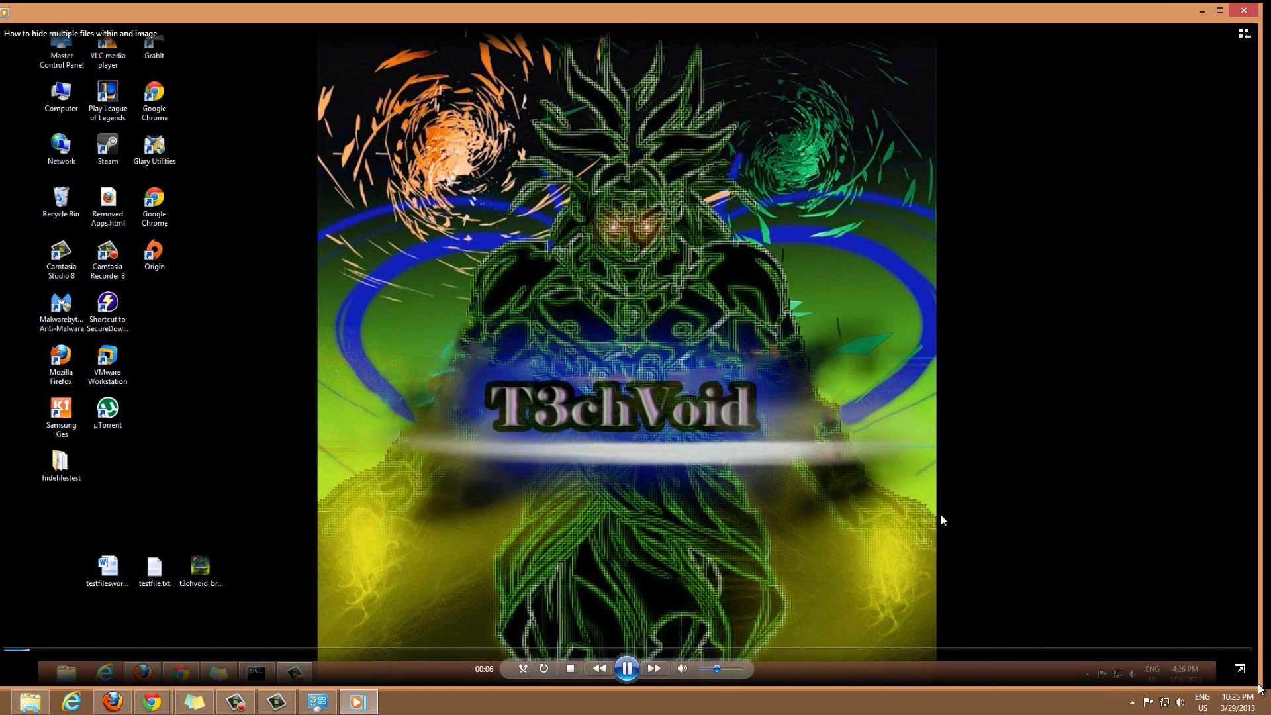
drag(1259, 685, 509, 338)
mouse_move(500, 321)
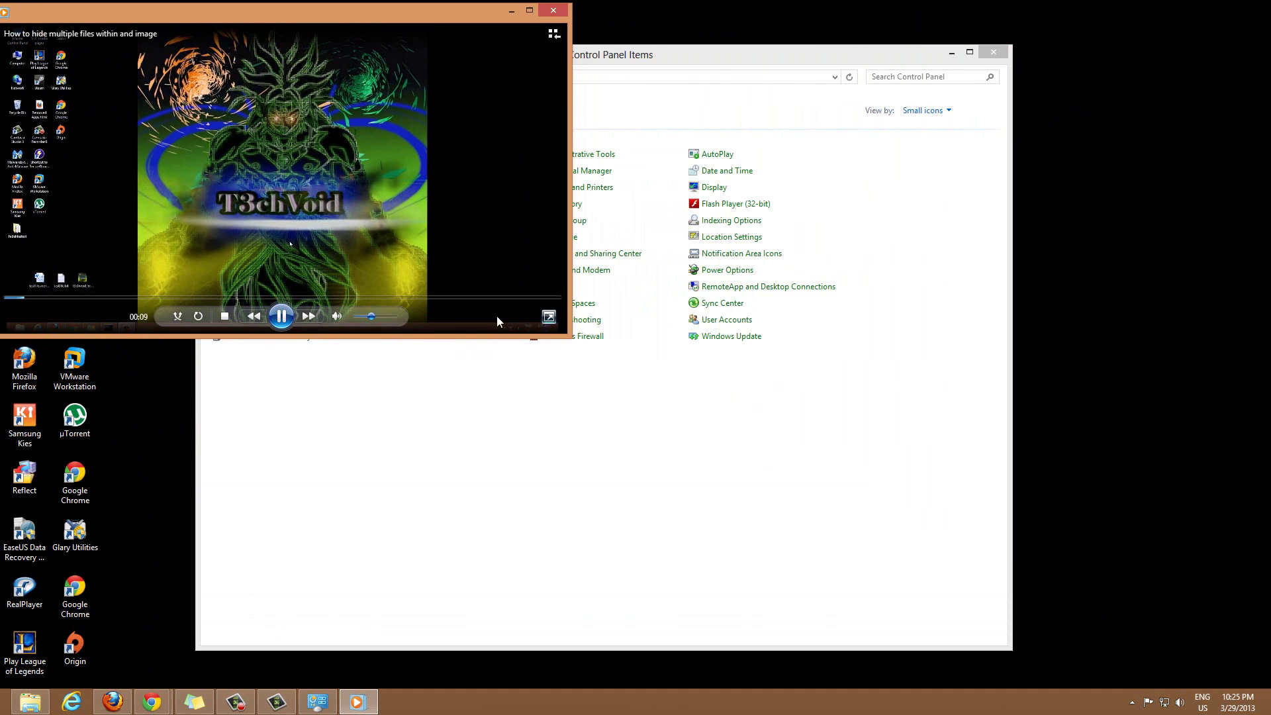
click(9, 297)
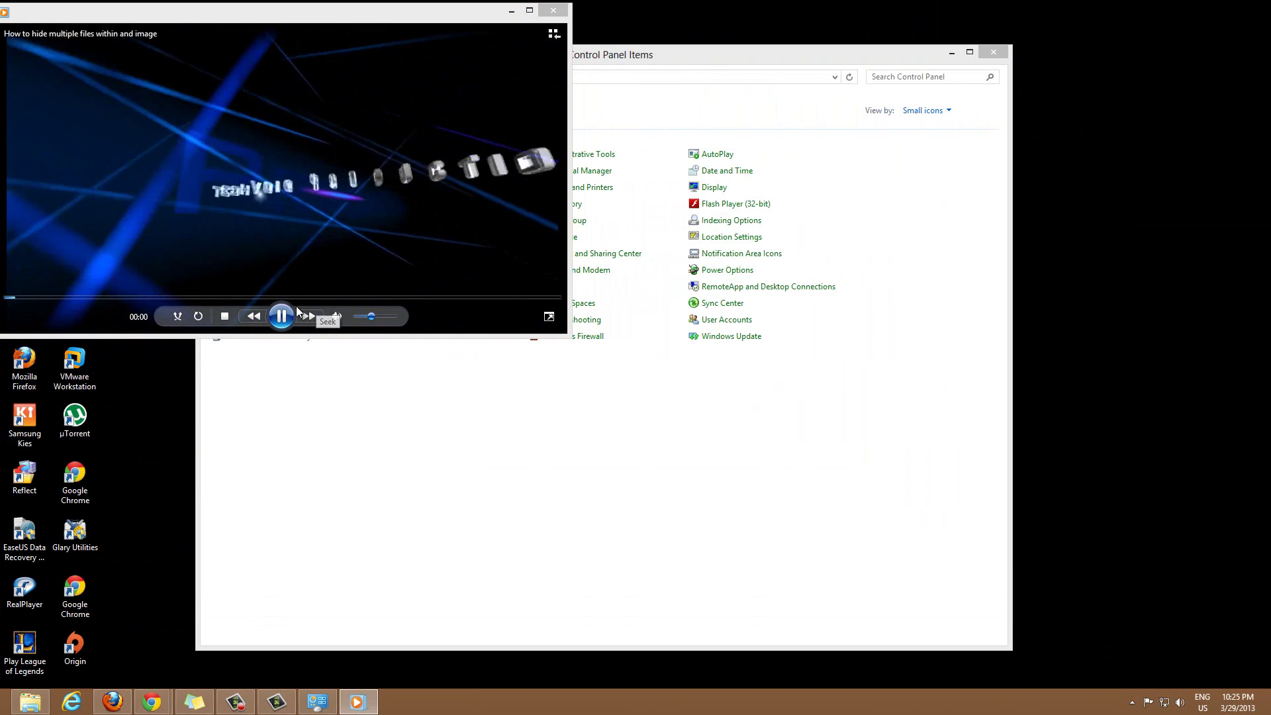
click(293, 315)
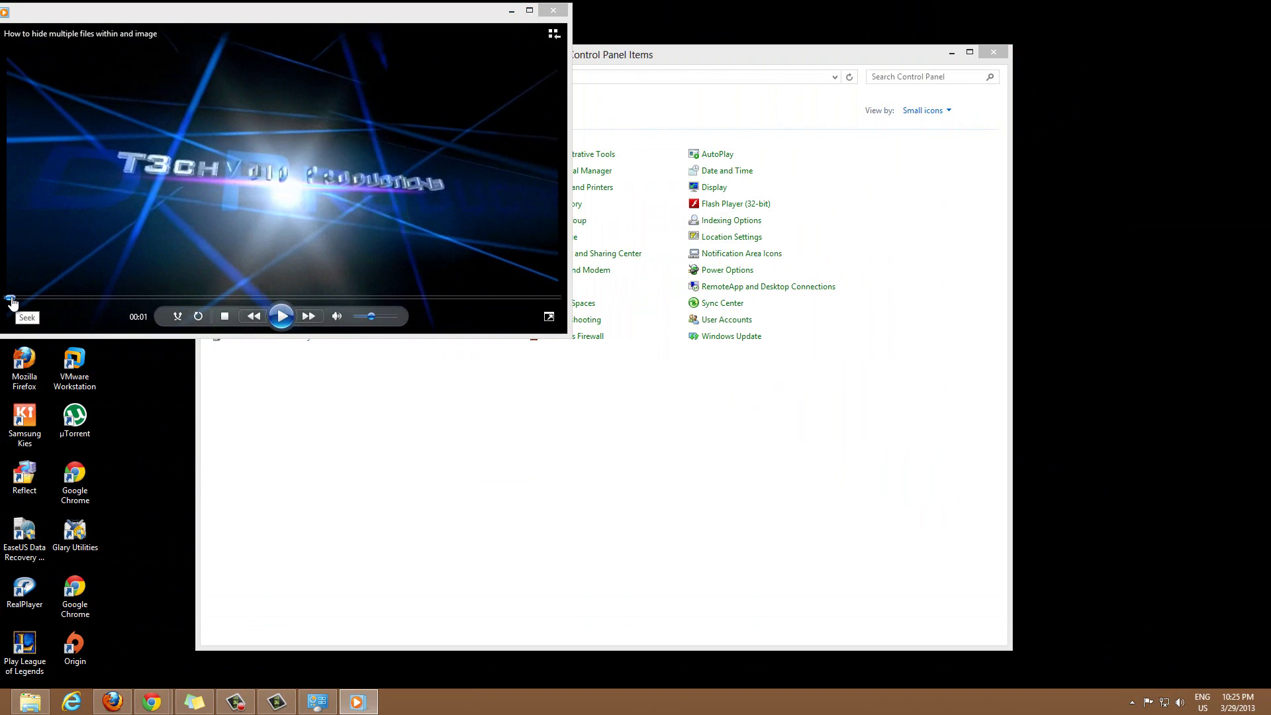
click(557, 472)
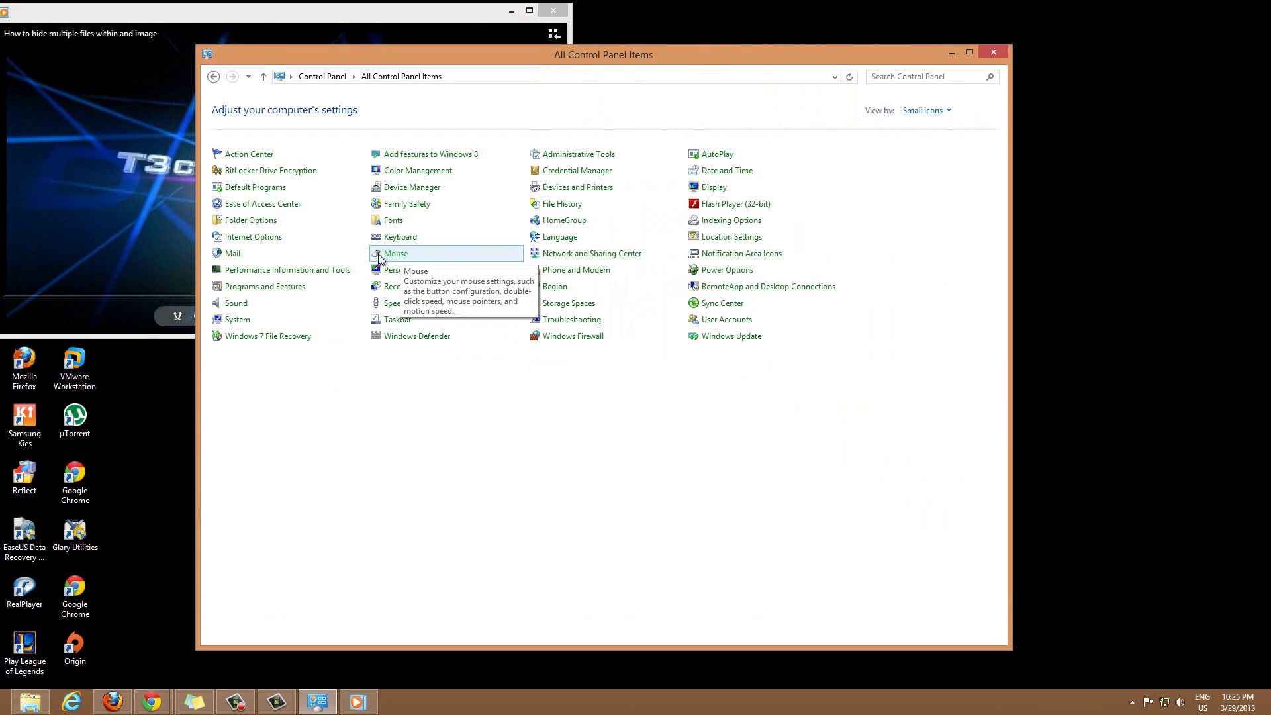
Step: Open the Sound settings from Control Panel and move them to the screen centre
click(236, 304)
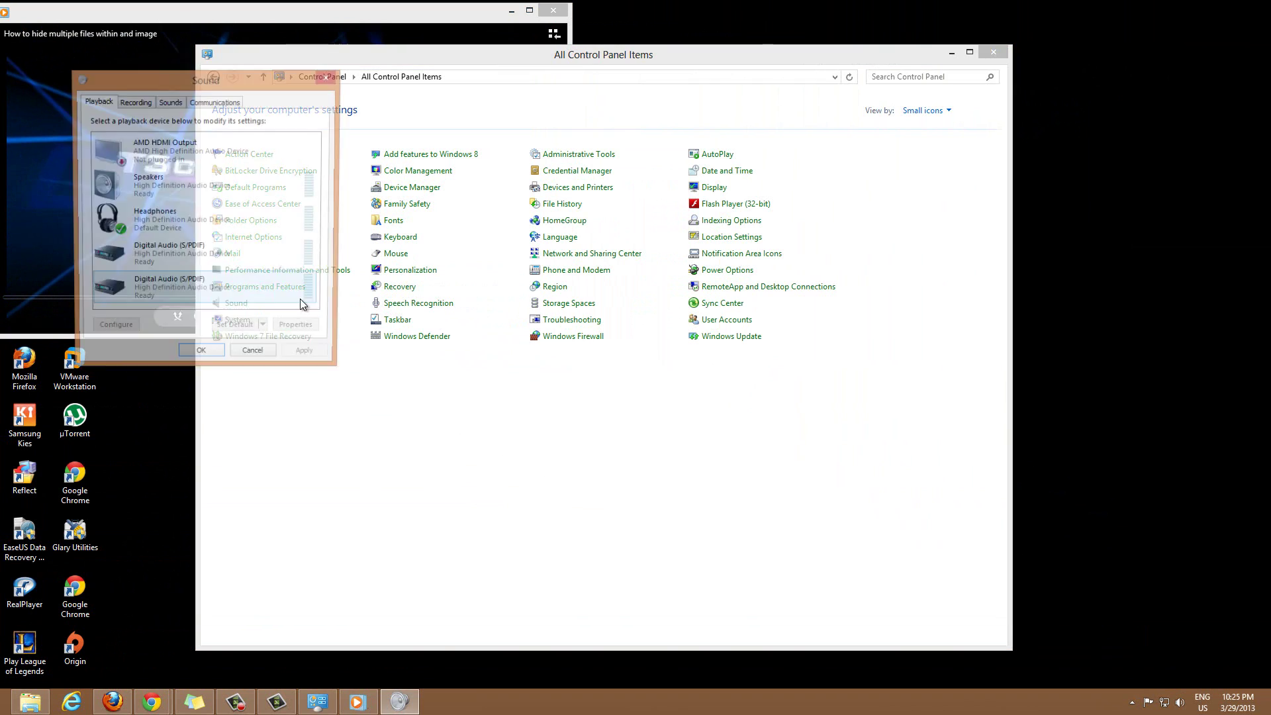
drag(232, 79, 667, 190)
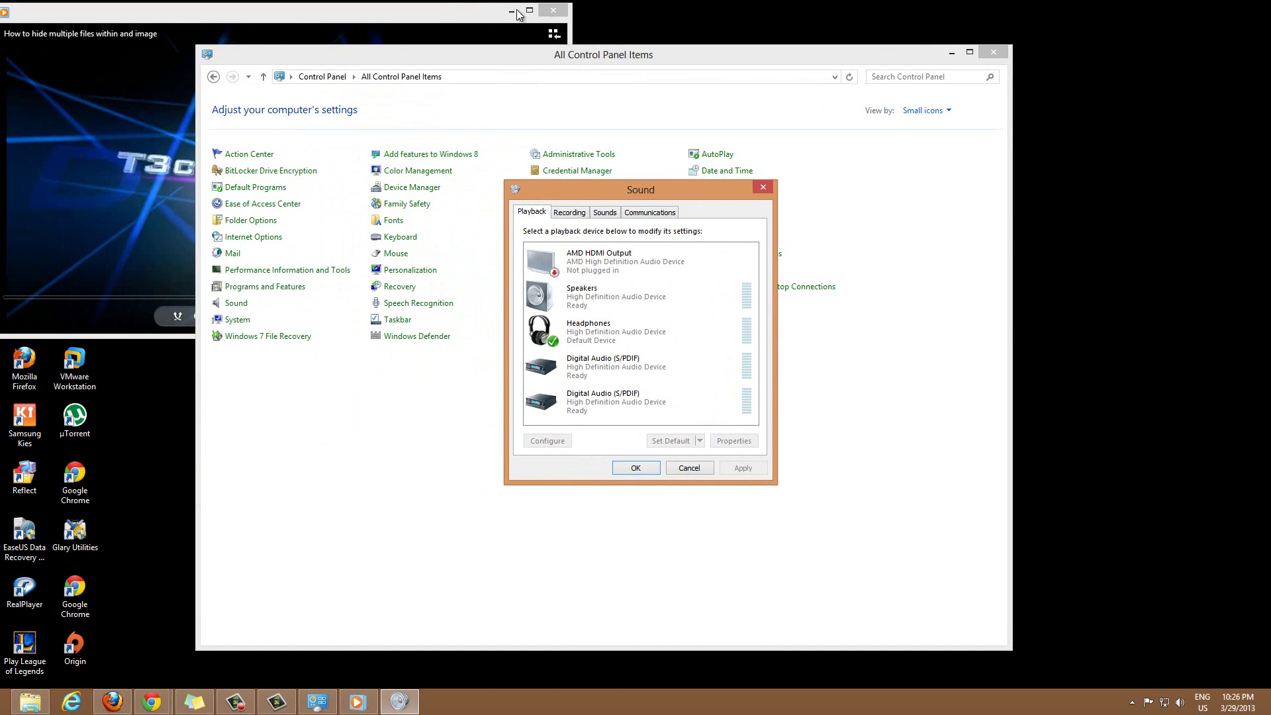
click(406, 17)
click(697, 194)
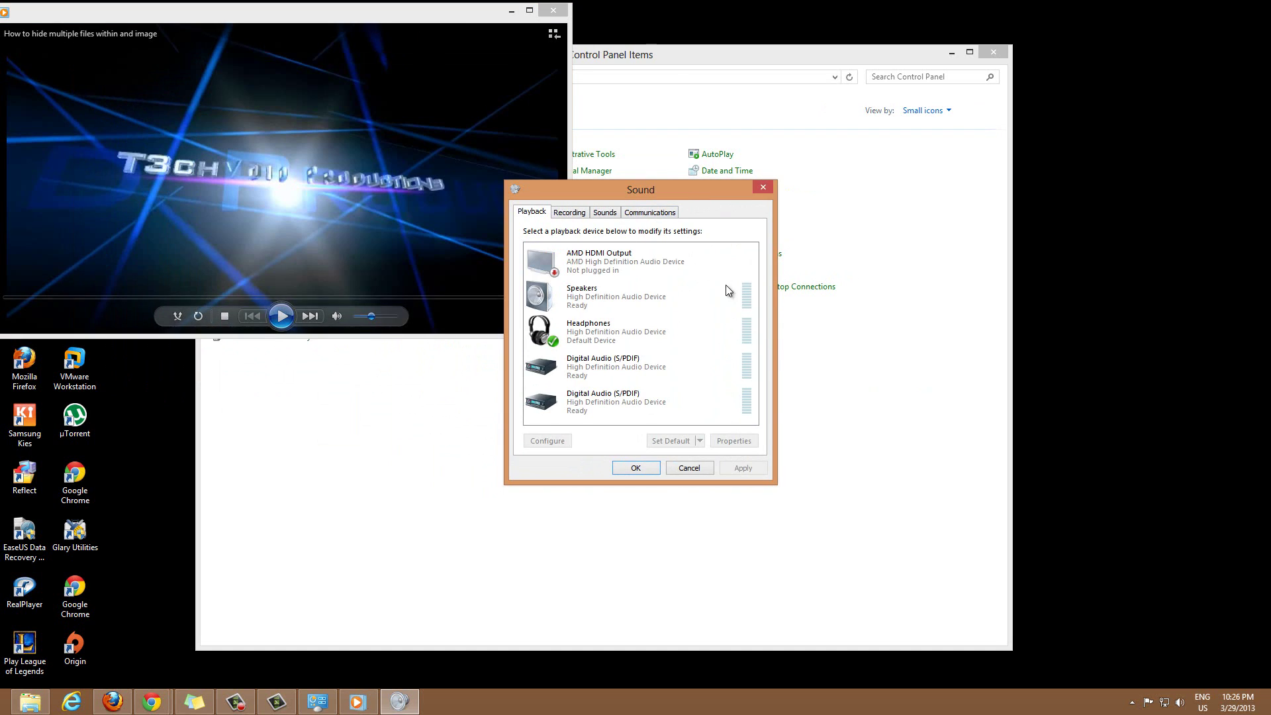
Step: Uncheck Loudness Equalization on the Speakers' Enhancements tab, apply it, and resume the video
click(649, 301)
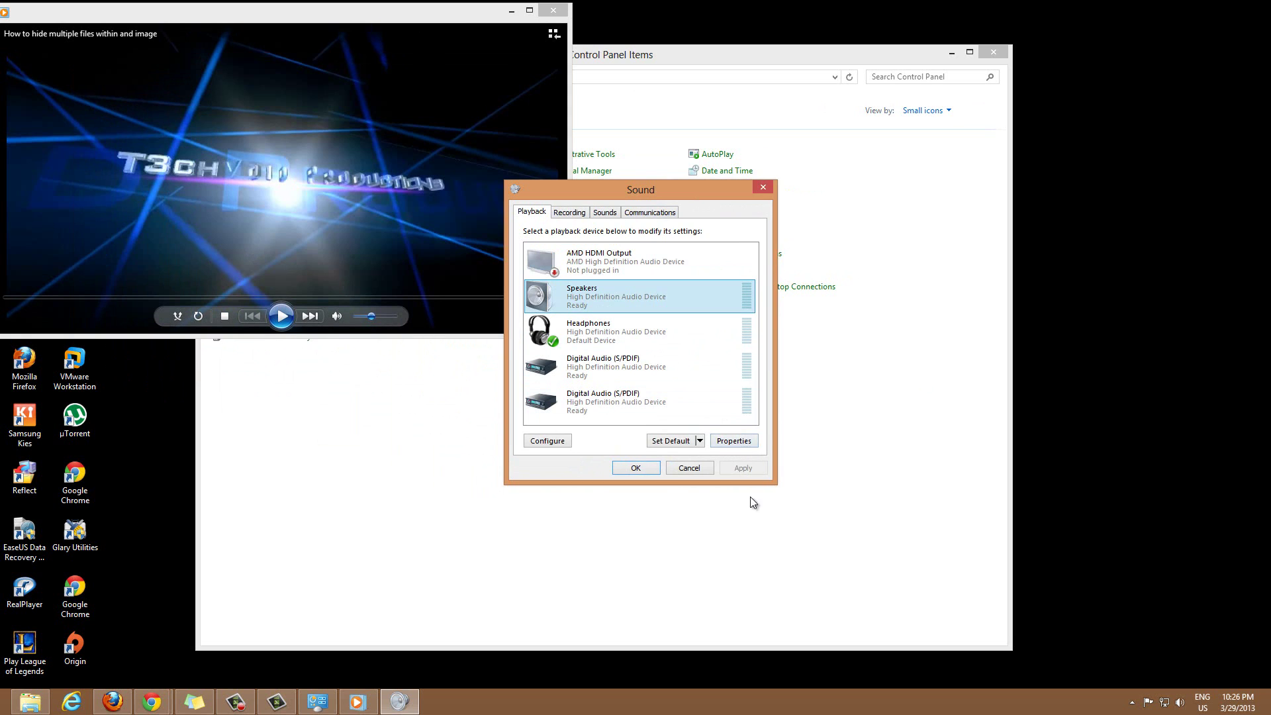
click(736, 440)
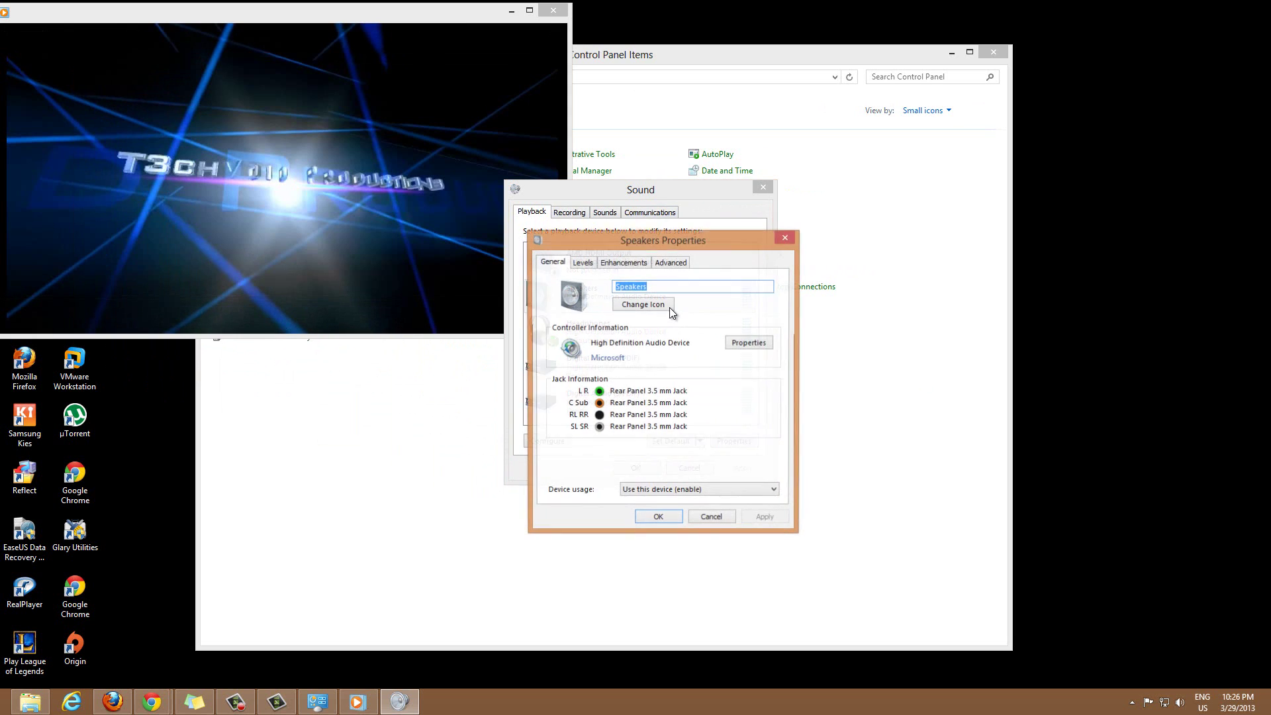
click(584, 263)
click(621, 263)
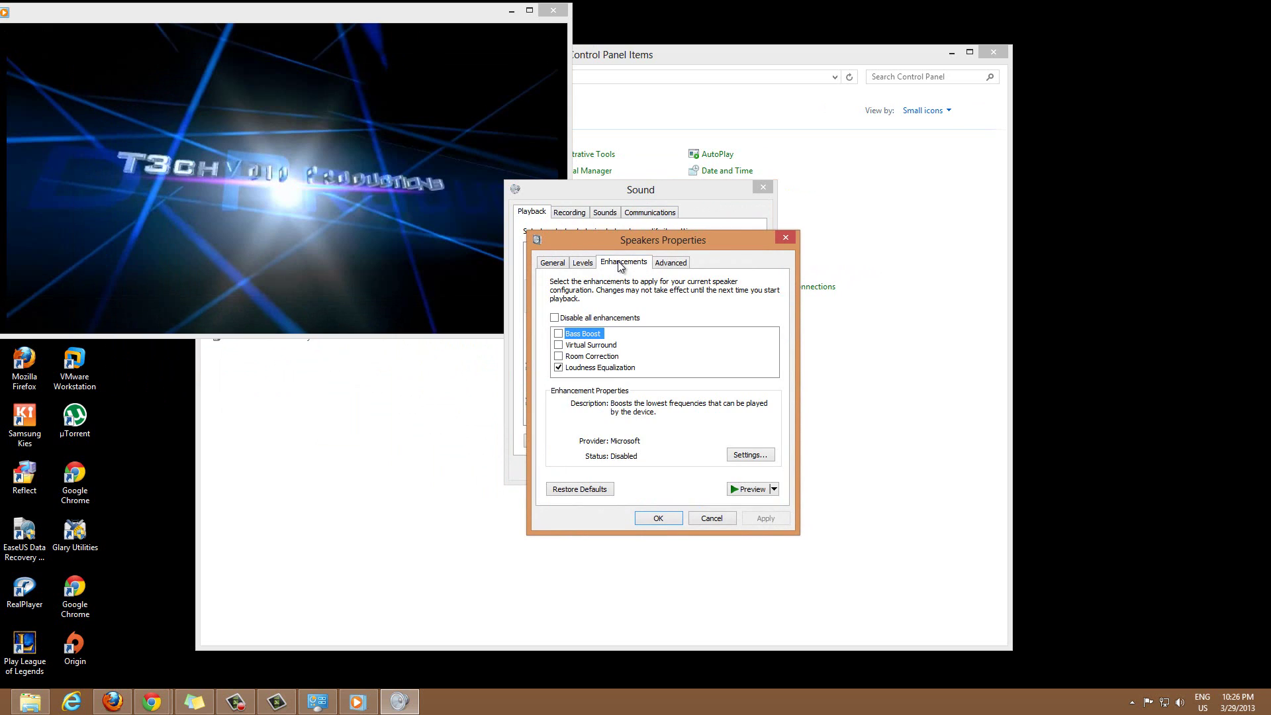
drag(636, 241, 695, 247)
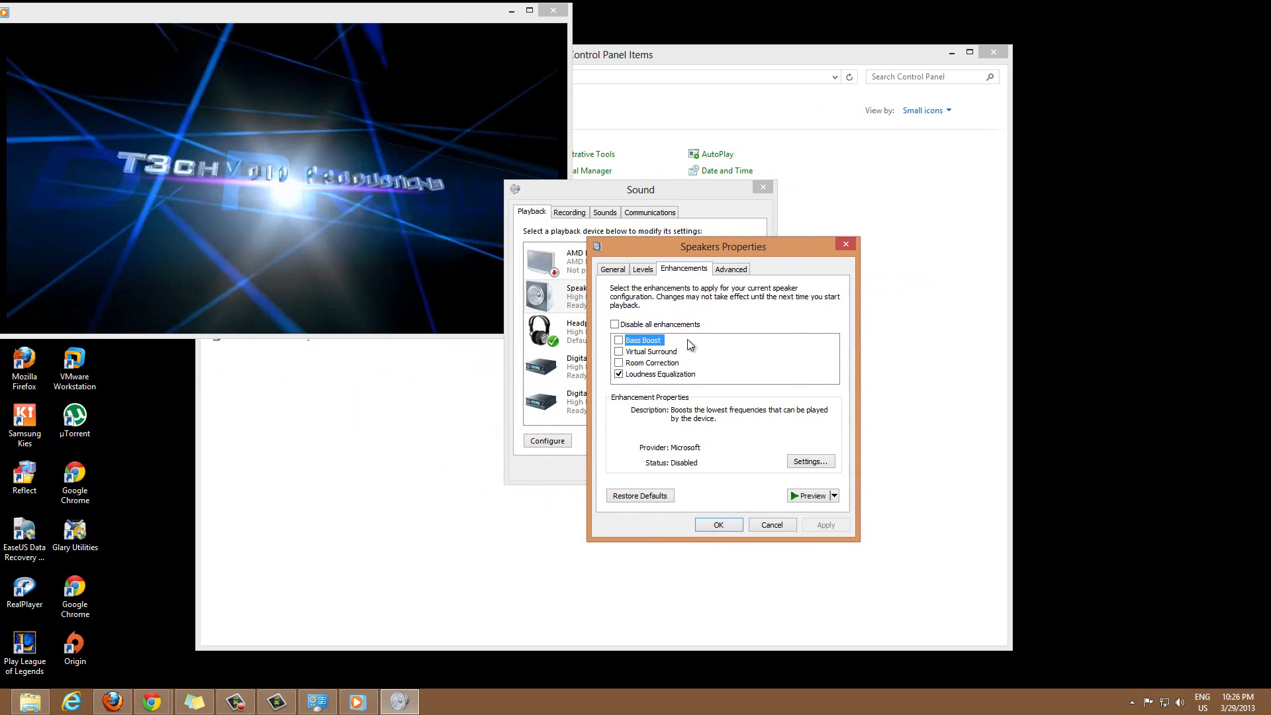
click(619, 374)
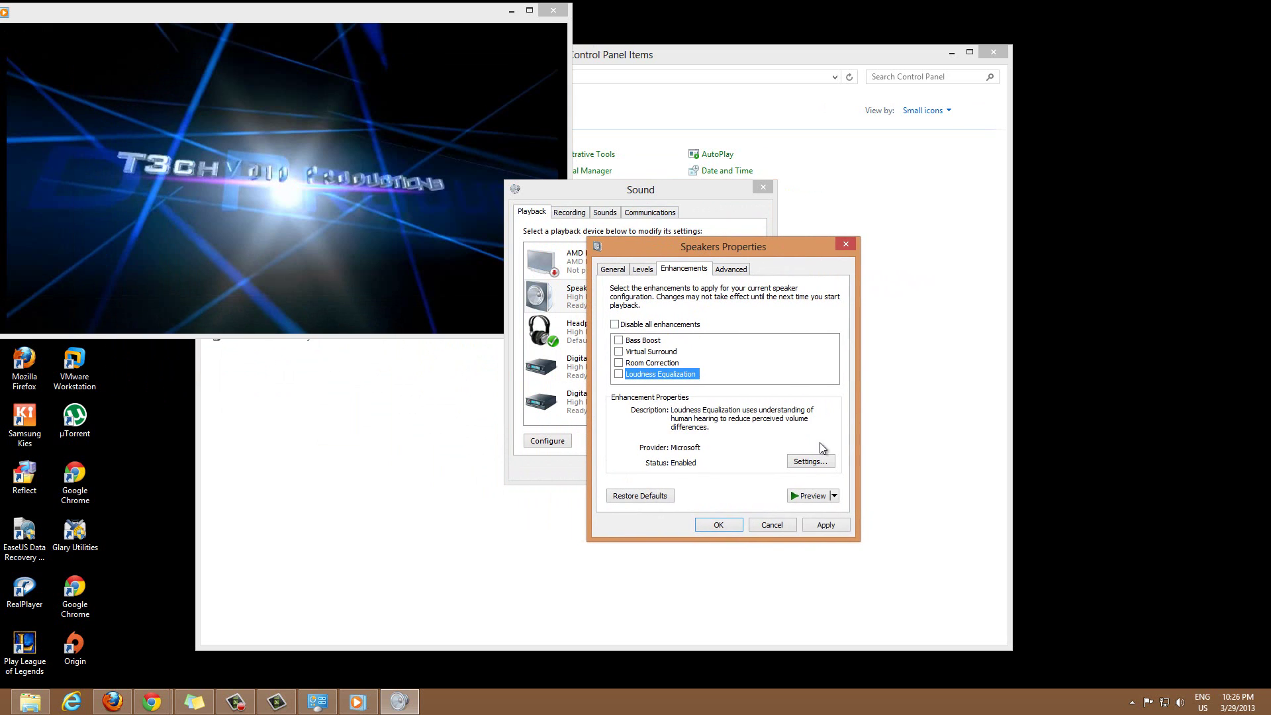
click(825, 526)
mouse_move(293, 244)
click(278, 318)
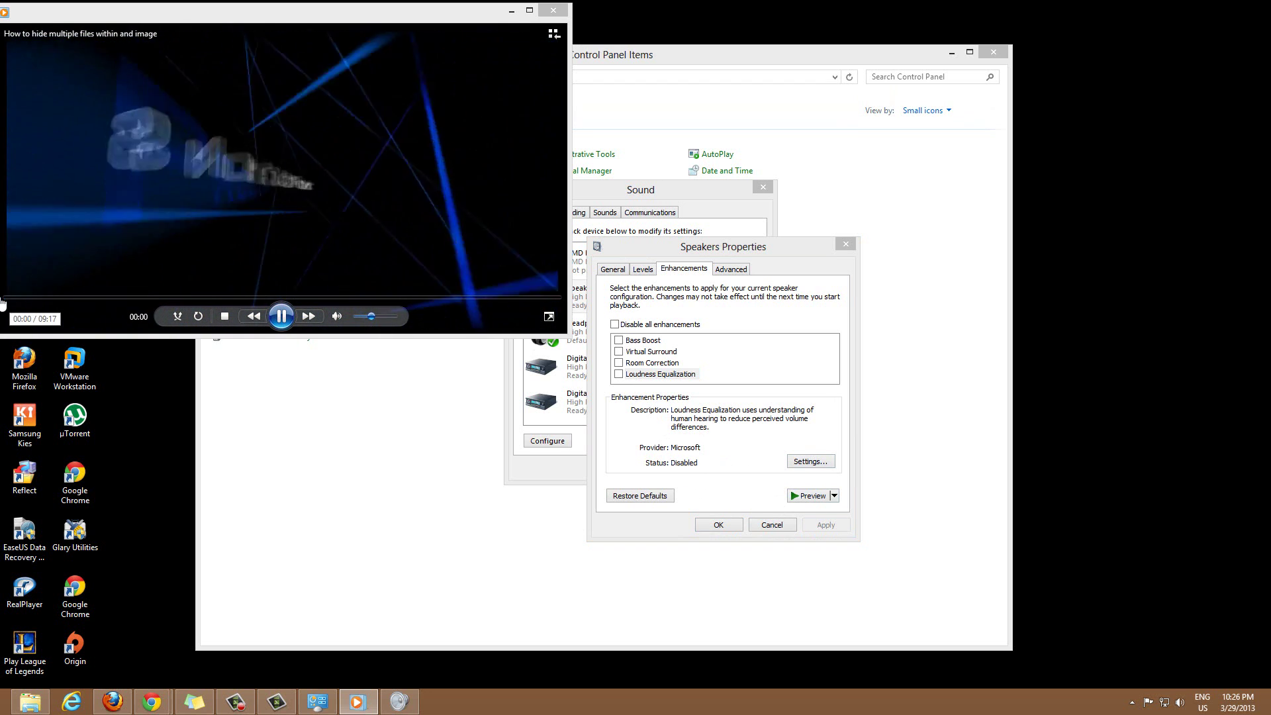
Step: Re-enable Loudness Equalization for the Speakers, apply it and confirm with OK
click(619, 375)
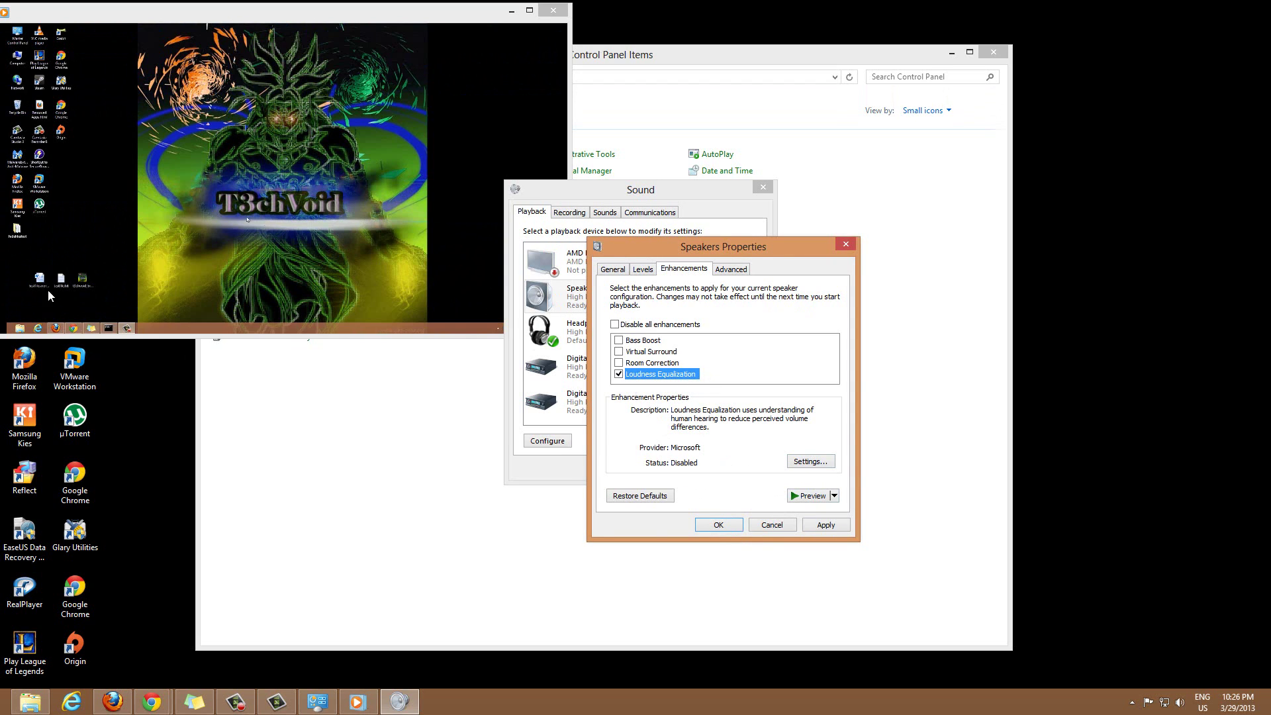
click(826, 525)
click(728, 526)
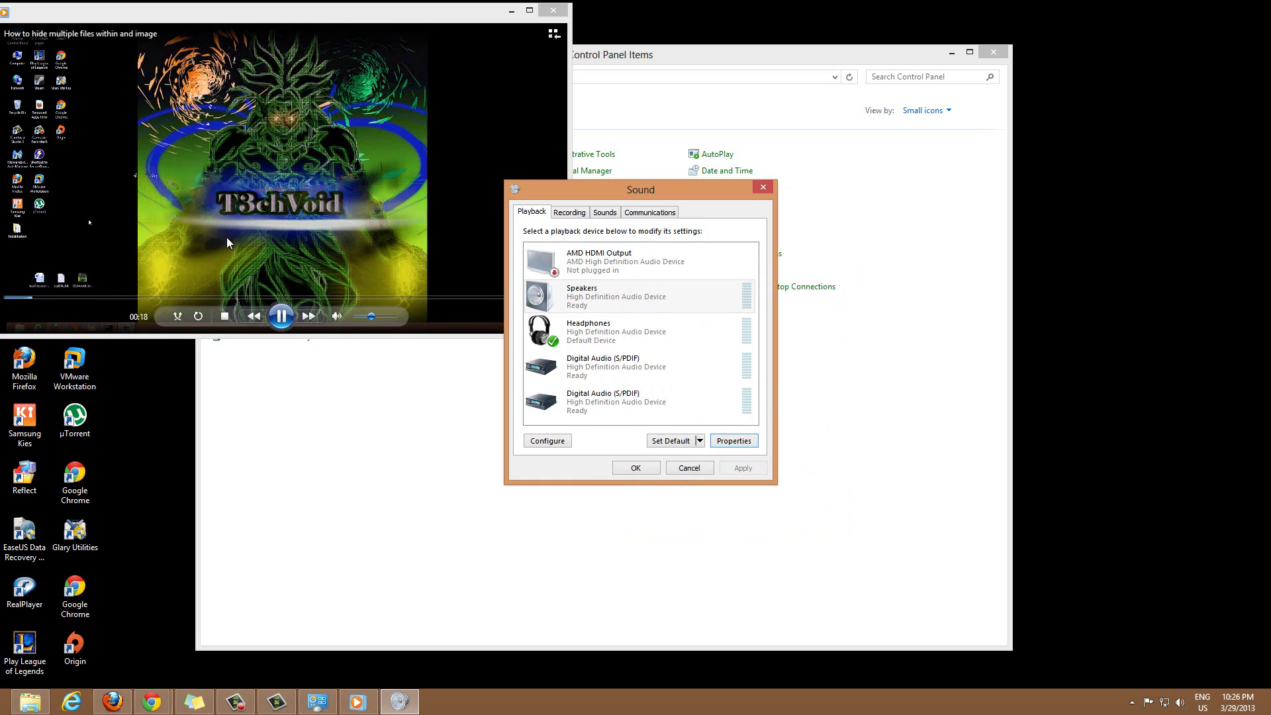
Step: Pause the video at 00:20, reselect Speakers in the Sound settings, and close Windows Media Player
click(264, 272)
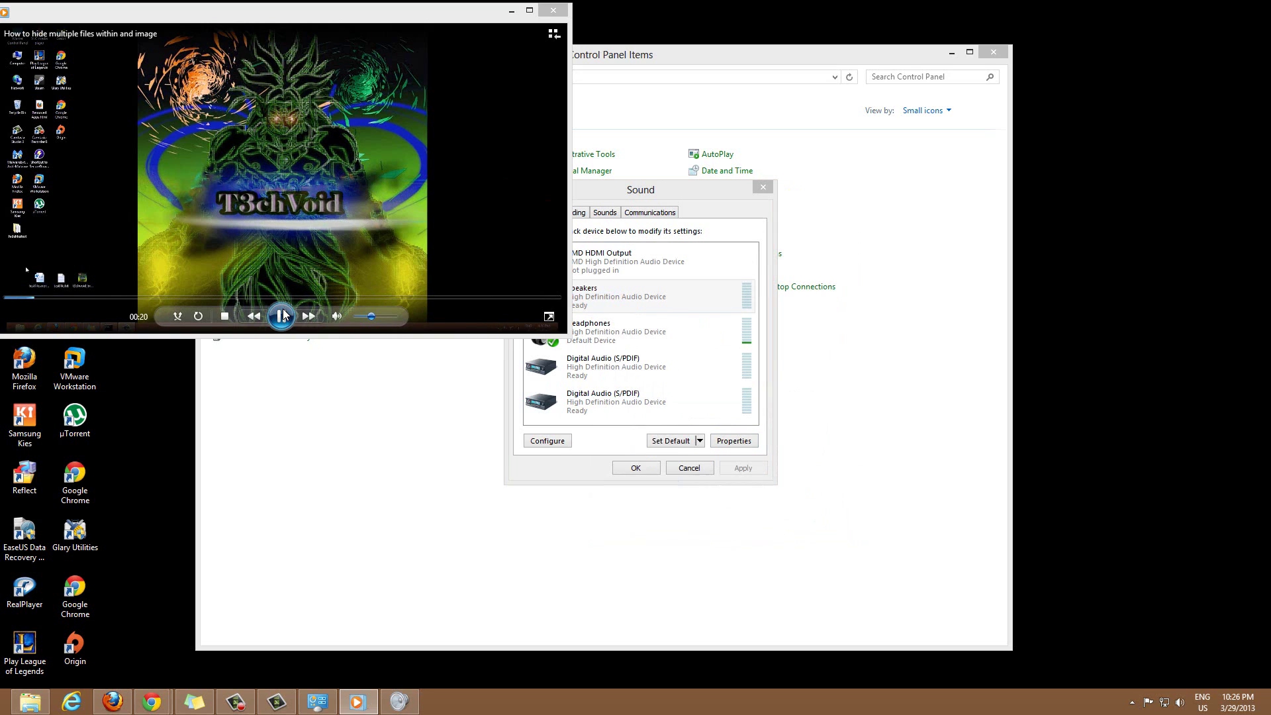
click(684, 190)
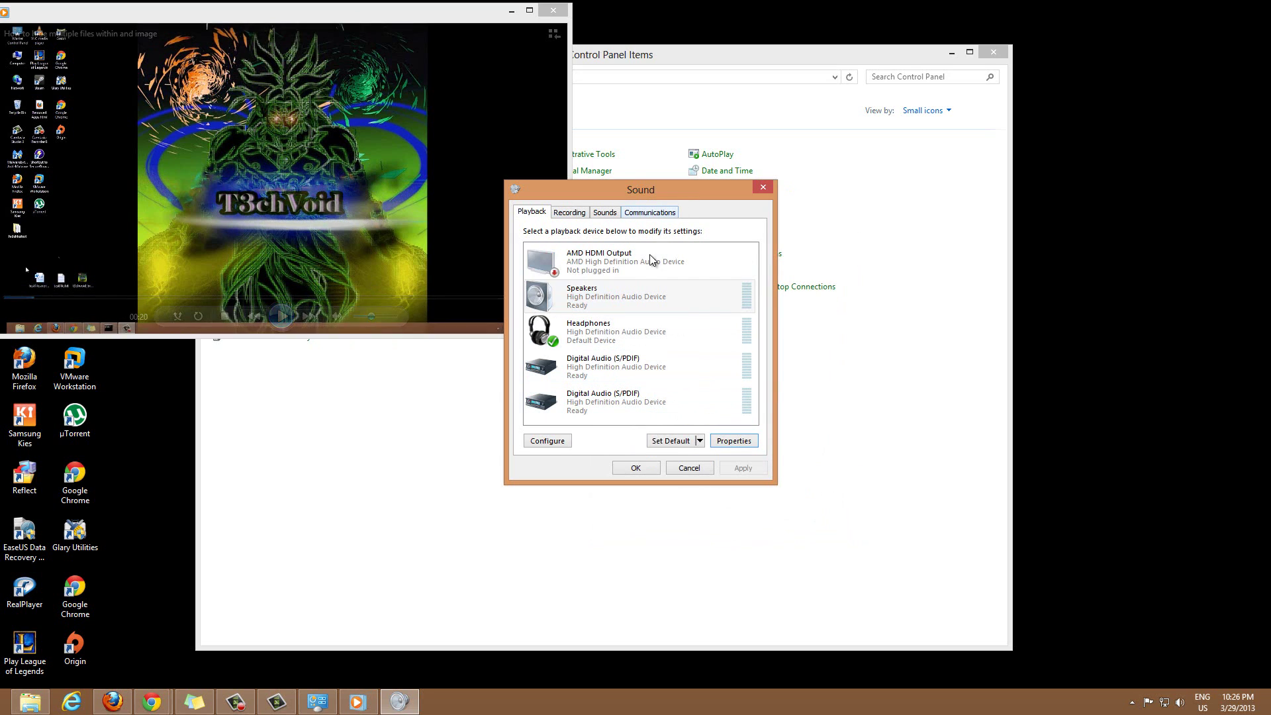
click(627, 309)
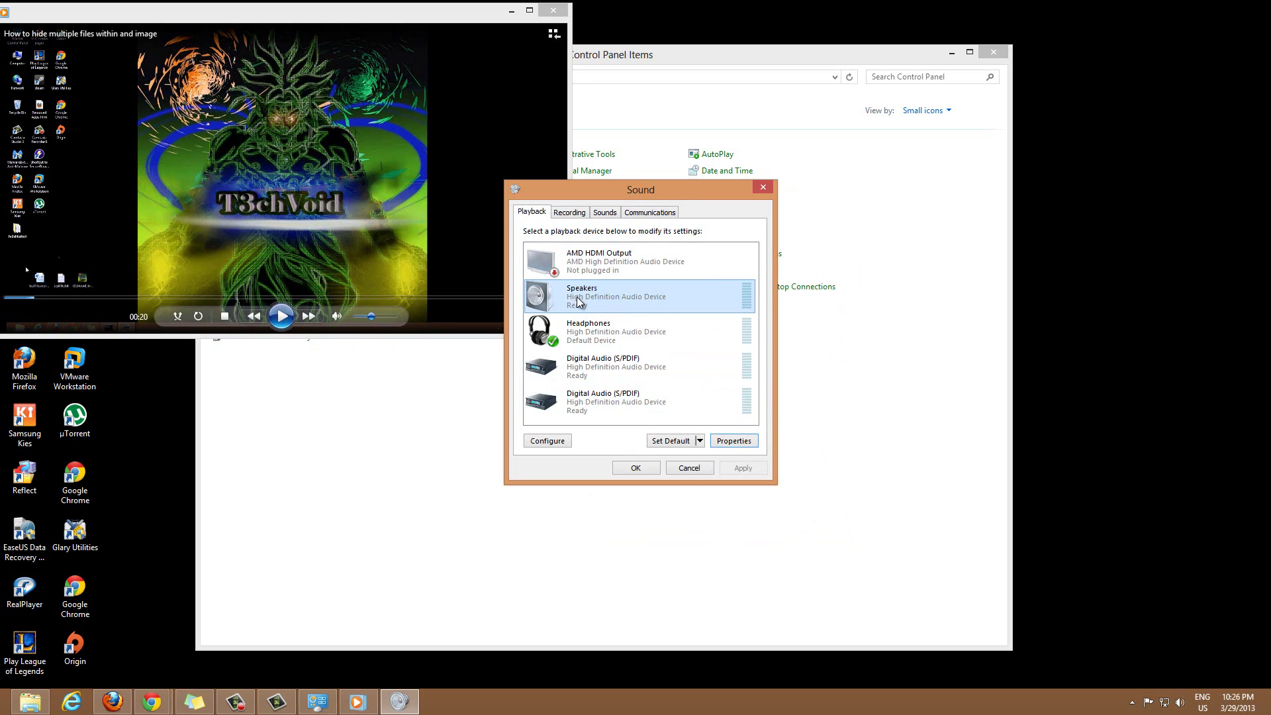
click(551, 321)
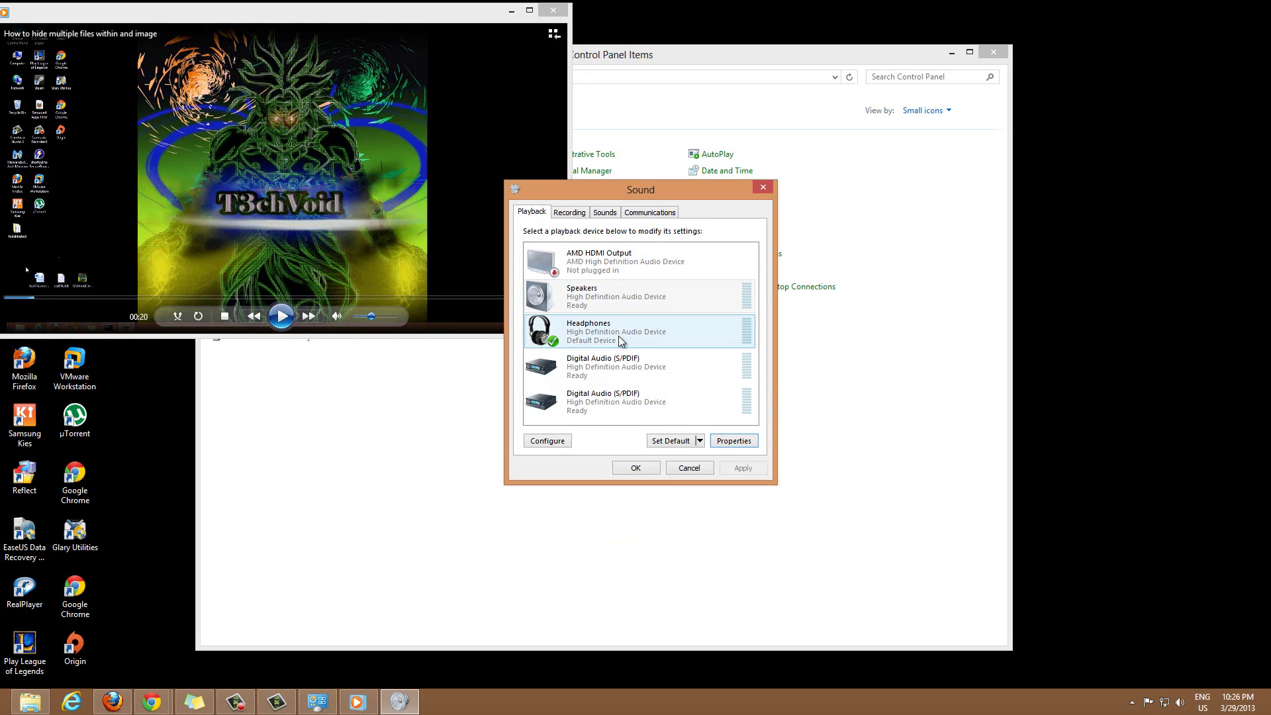
click(620, 292)
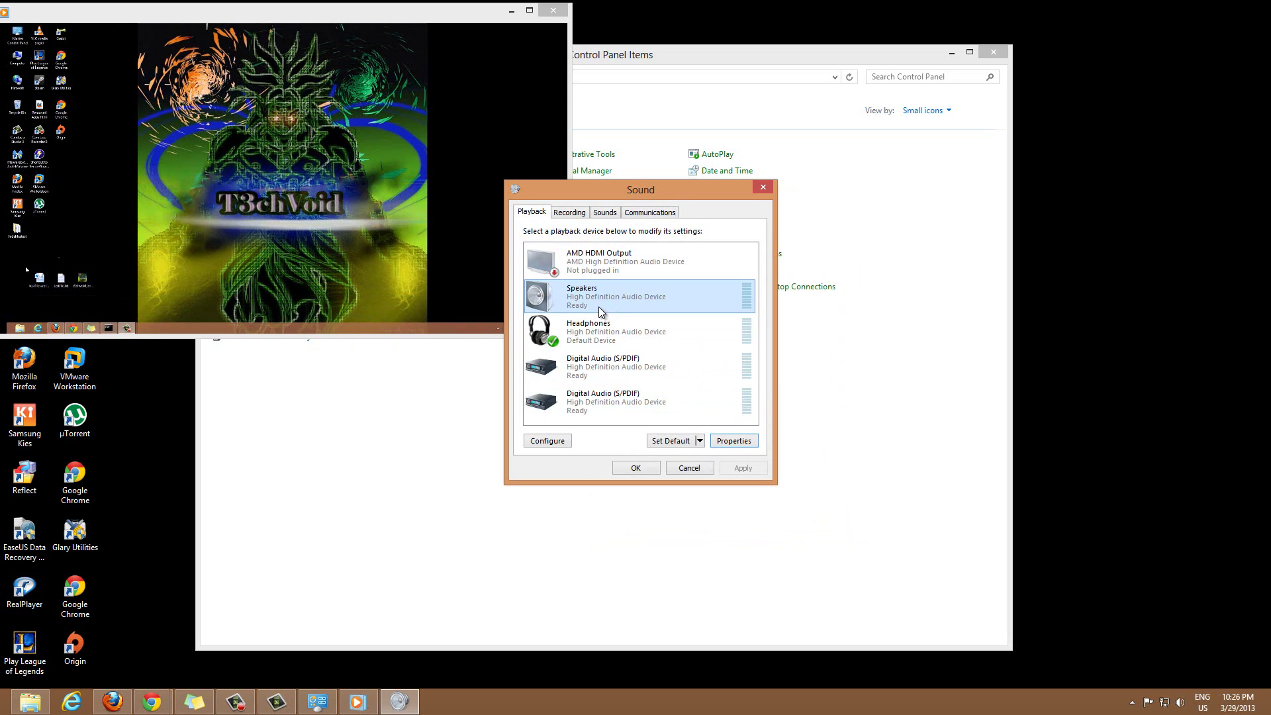
click(553, 10)
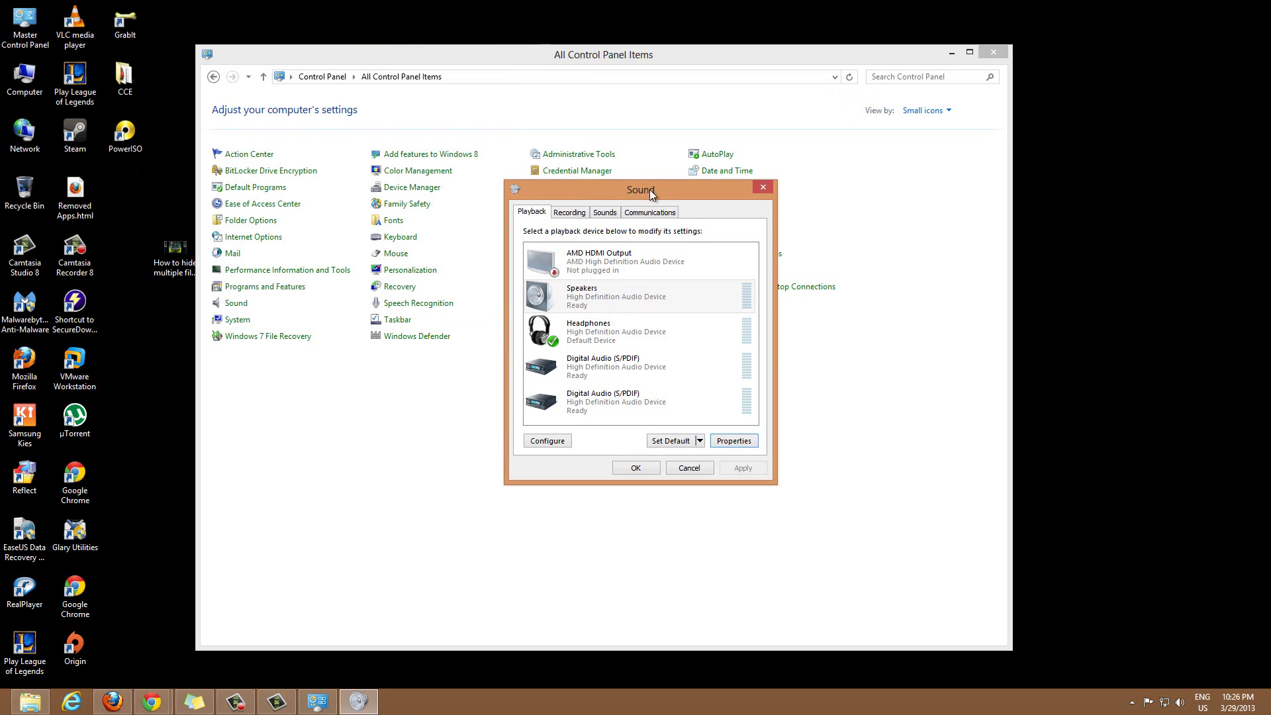
Step: Minimize the Control Panel window and close the Sound dialog with OK
click(947, 53)
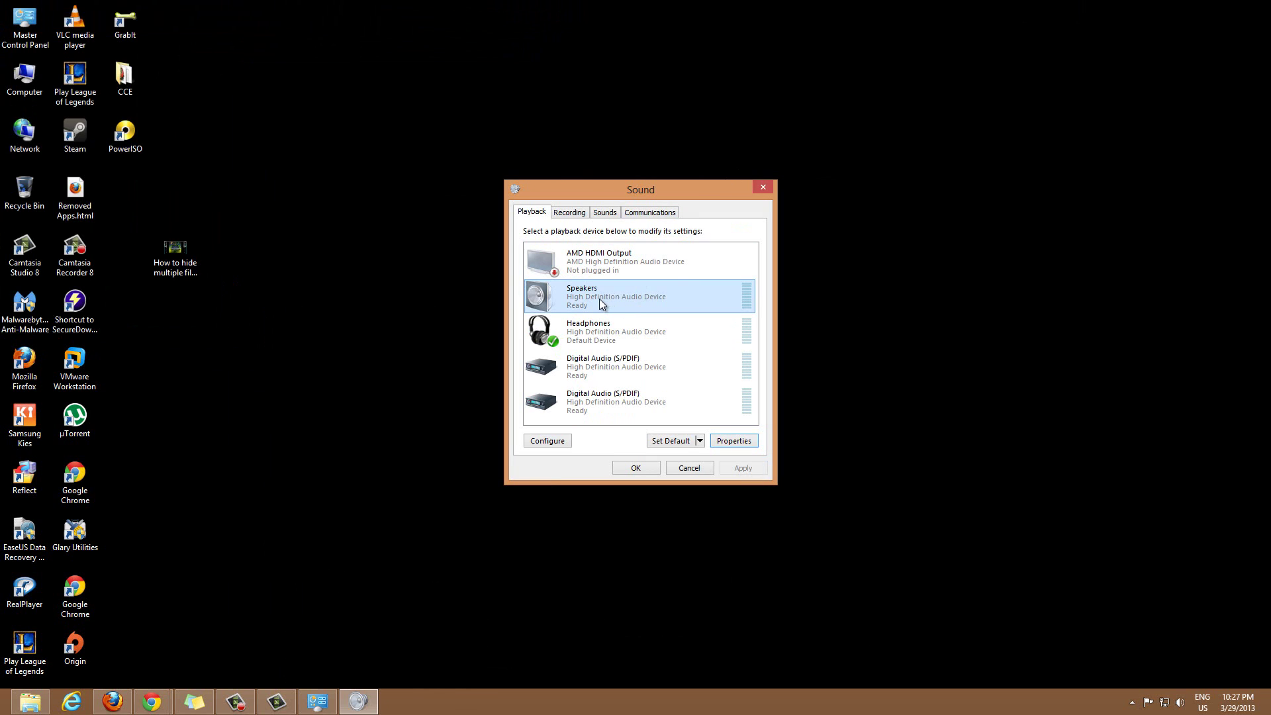
click(653, 467)
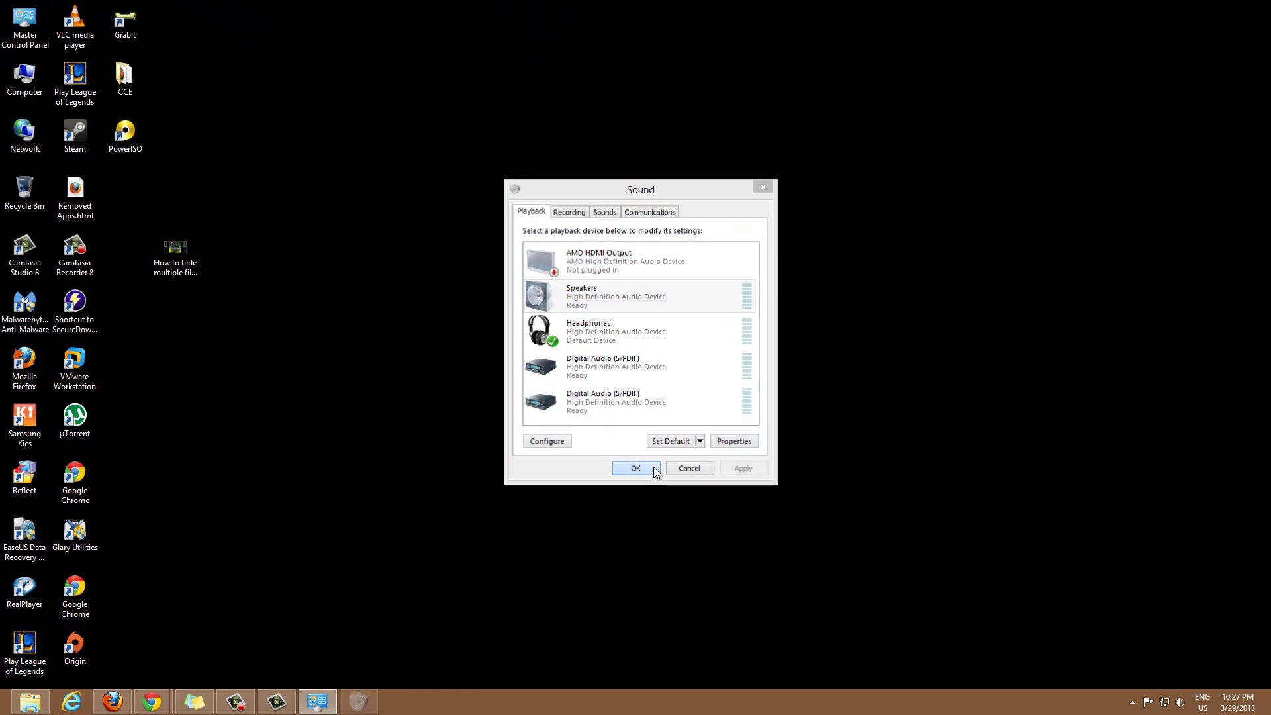